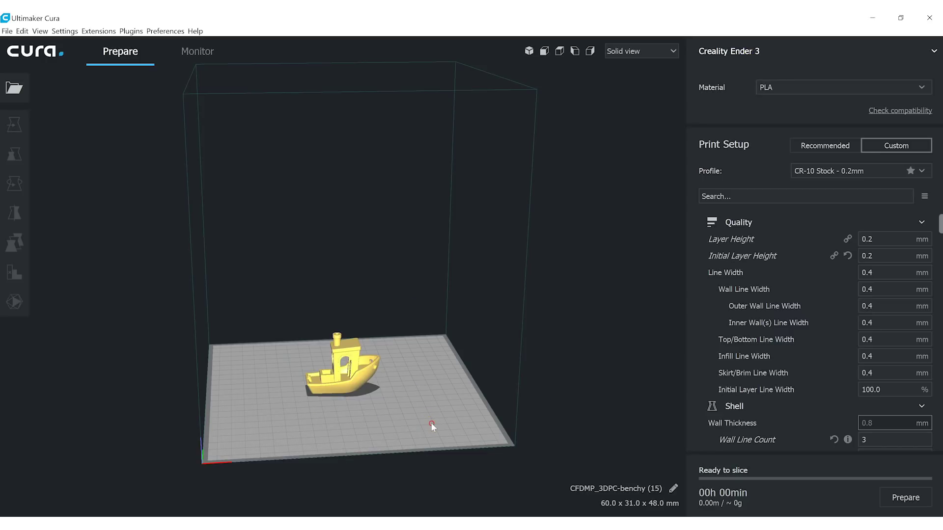
- Select the Benchy and enlarge it with the Scale tool to about 317%
right_click_drag(432, 425, 413, 356)
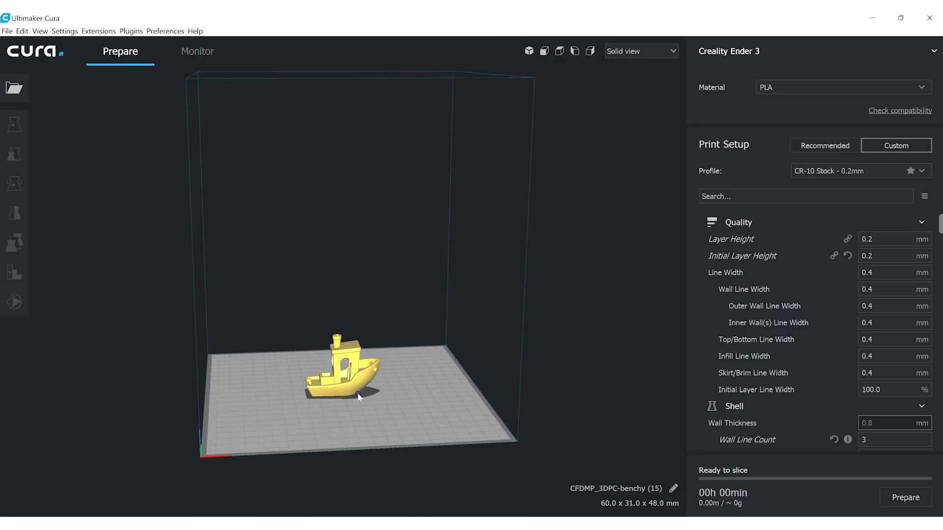
left_click(351, 381)
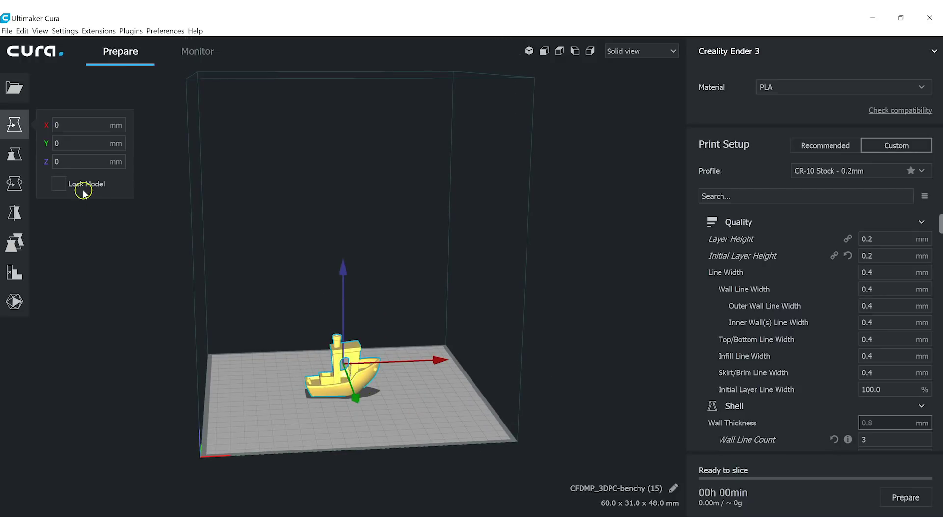
left_click(14, 155)
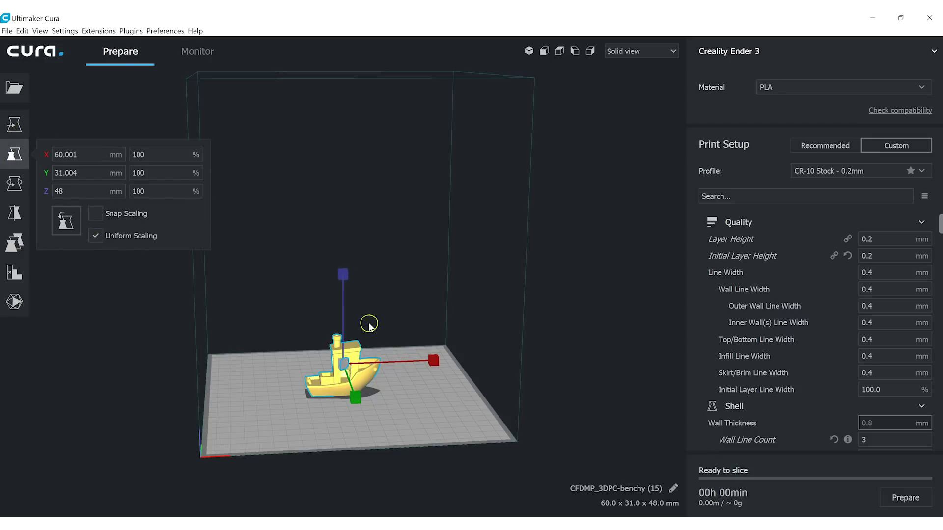
left_click_drag(432, 364, 458, 417)
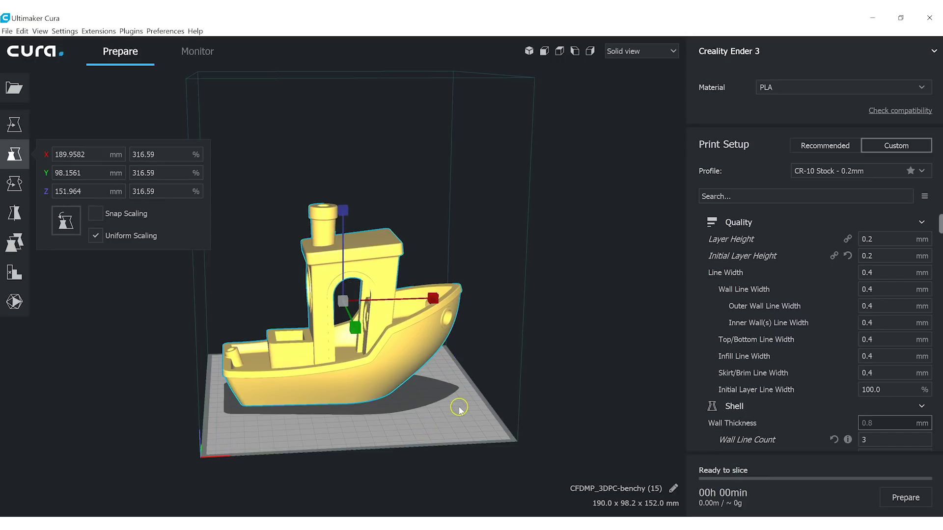
right_click_drag(459, 407, 428, 387)
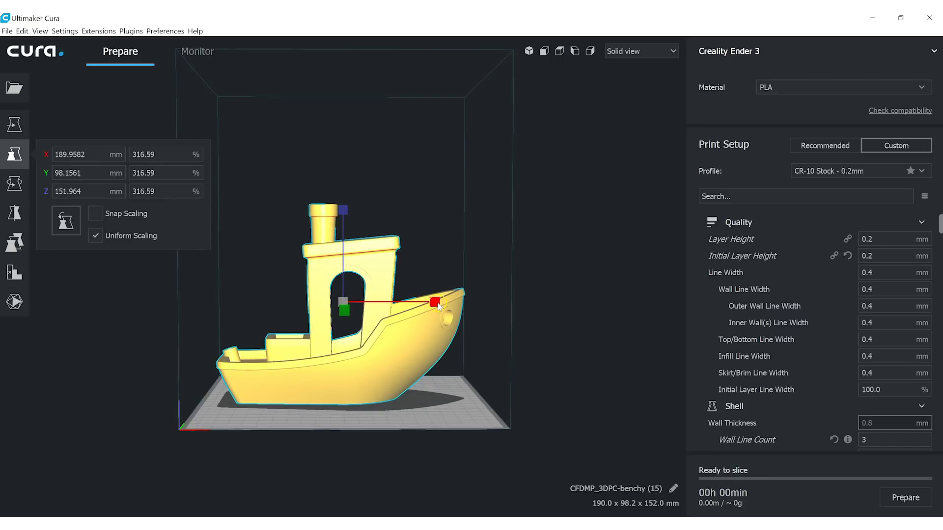
- Settle the uniform scale at 347.52% (208.5 x 107.7 x 166.8 mm) and deselect the model
left_click_drag(437, 306, 444, 303)
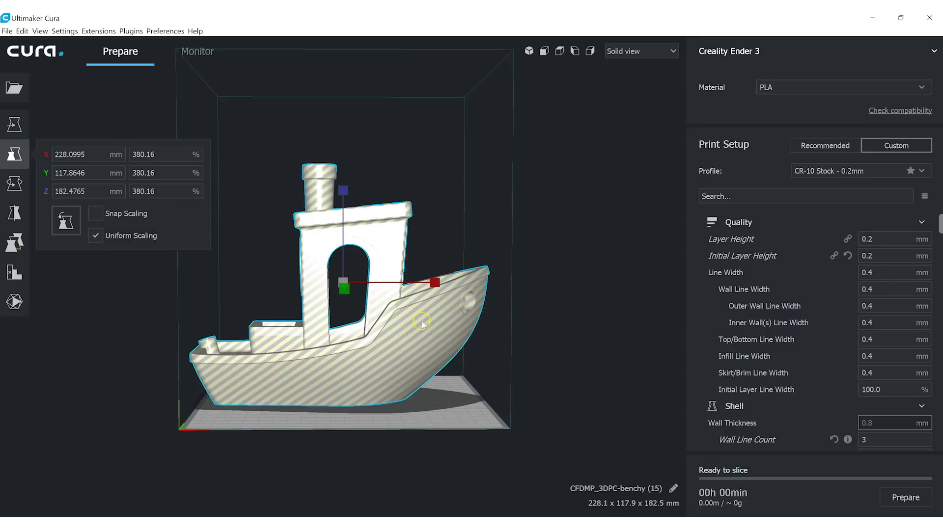
left_click(378, 407)
left_click_drag(437, 285, 430, 285)
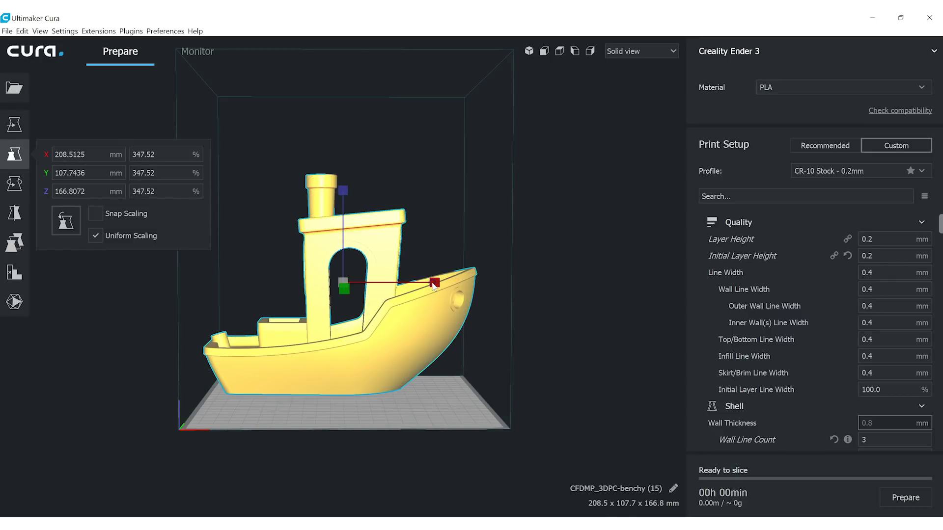
left_click(452, 399)
left_click(438, 334)
left_click(409, 413)
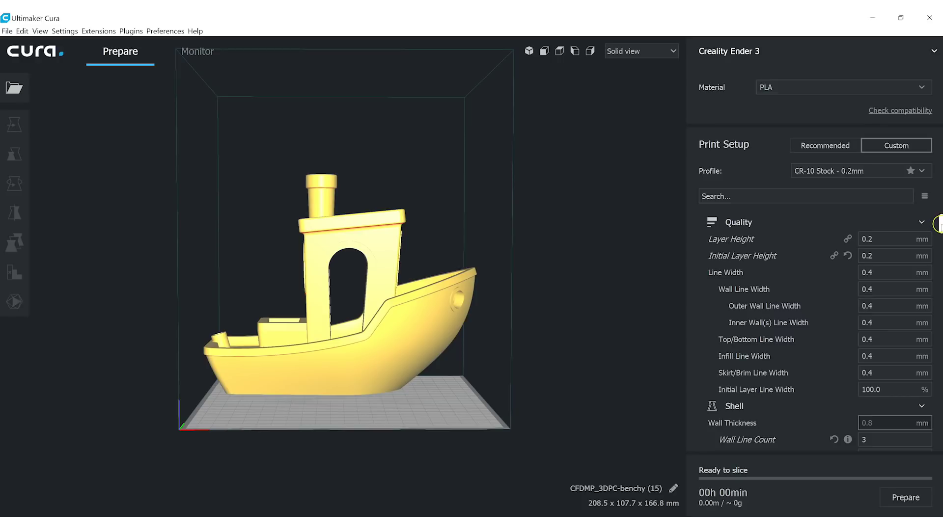
scroll(939, 224, "down", 1)
scroll(939, 224, "up", 1)
left_click_drag(940, 228, 940, 234)
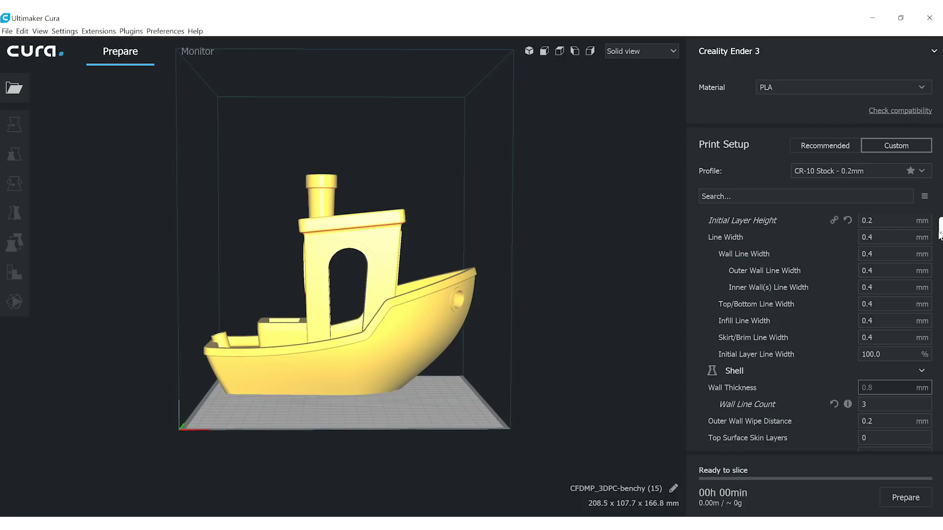
left_click_drag(939, 235, 939, 246)
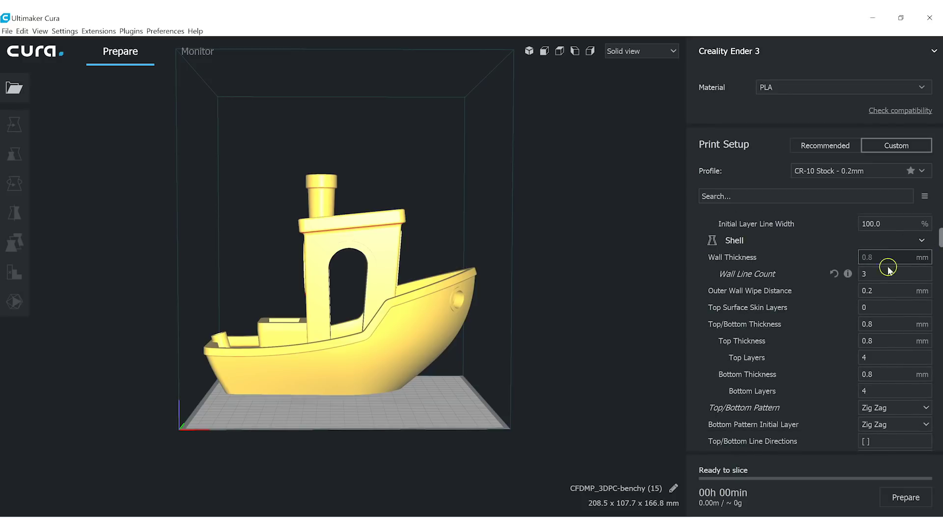
left_click(873, 275)
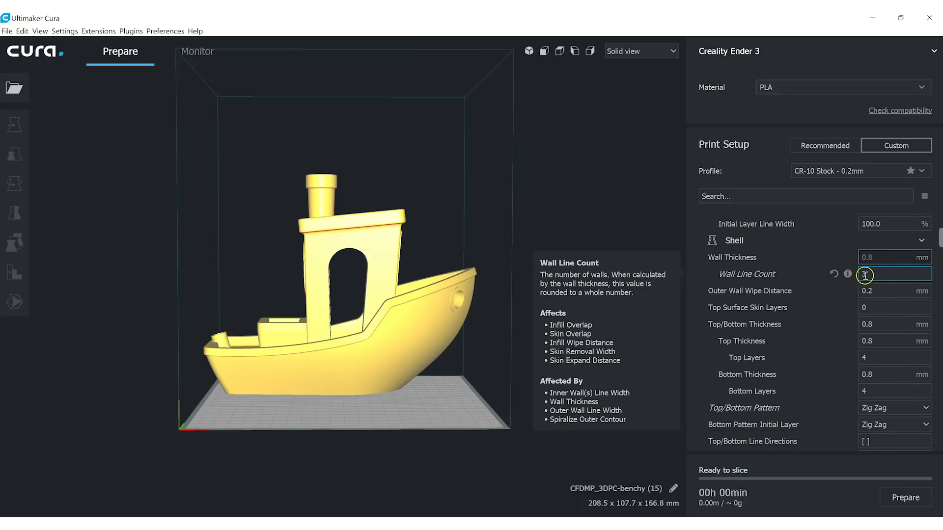
double_click(872, 273)
key("Return")
left_click_drag(940, 238, 940, 242)
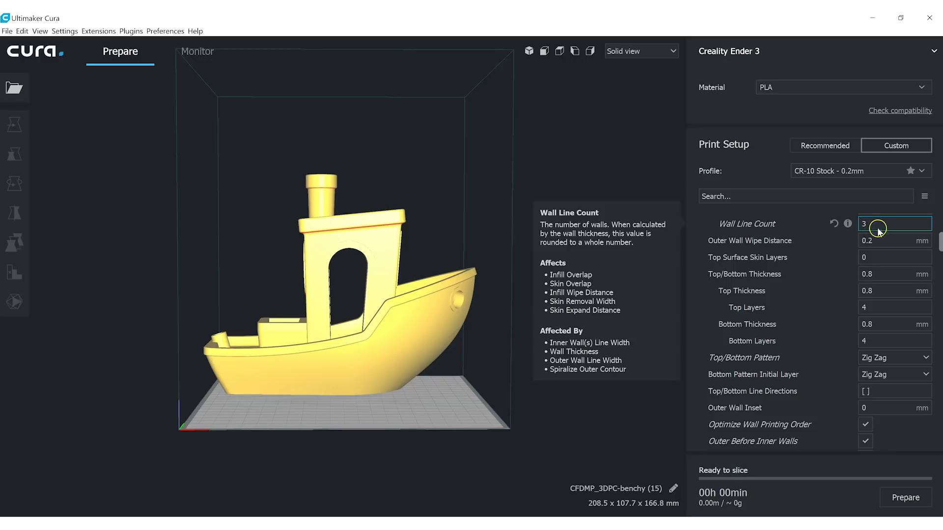
left_click(895, 253)
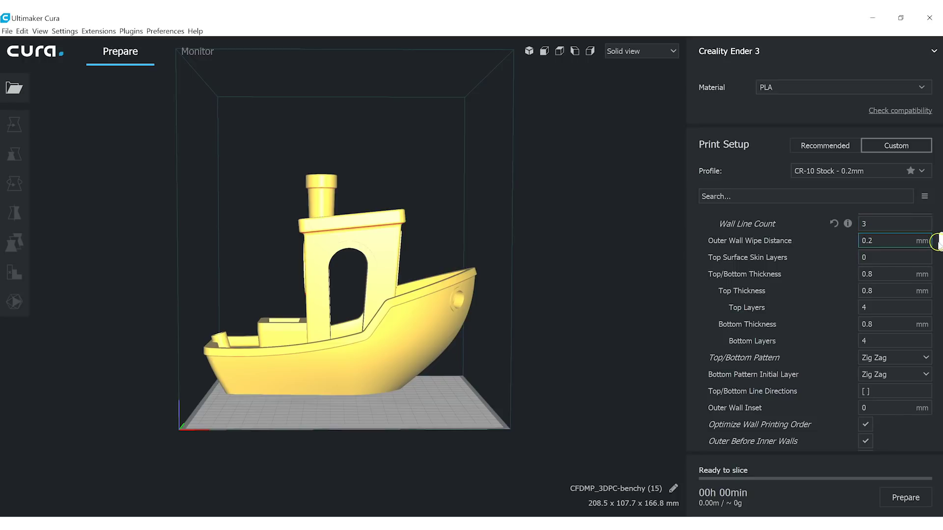
left_click_drag(937, 241, 940, 244)
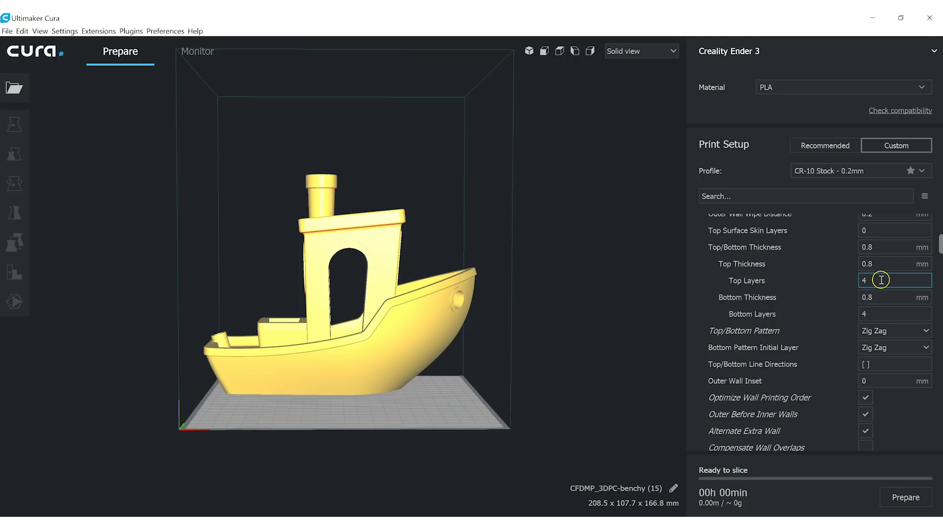
mouse_move(884, 313)
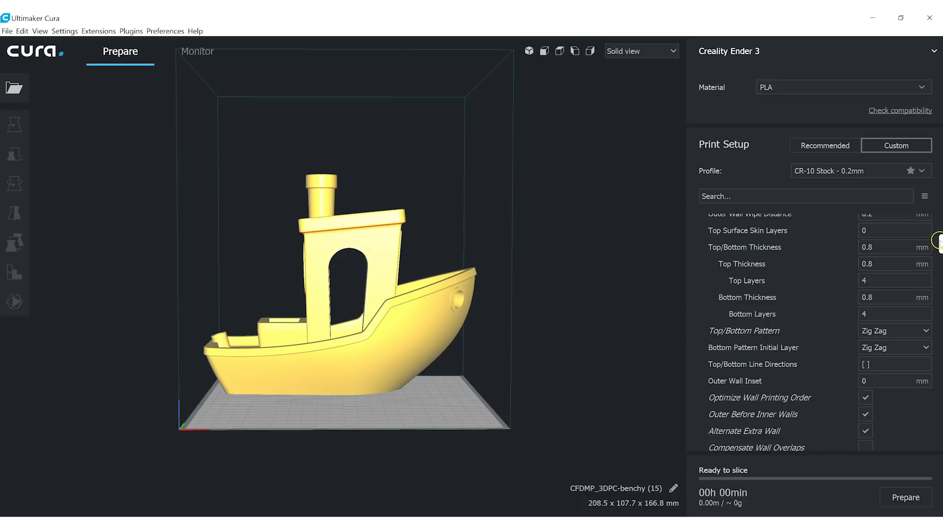
scroll(940, 244, "down", 1)
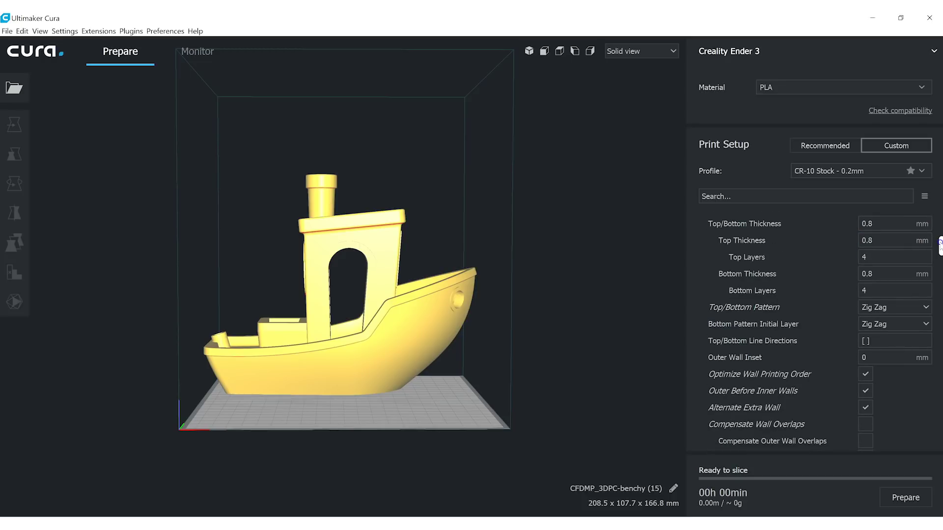
scroll(940, 244, "down", 1)
mouse_move(882, 241)
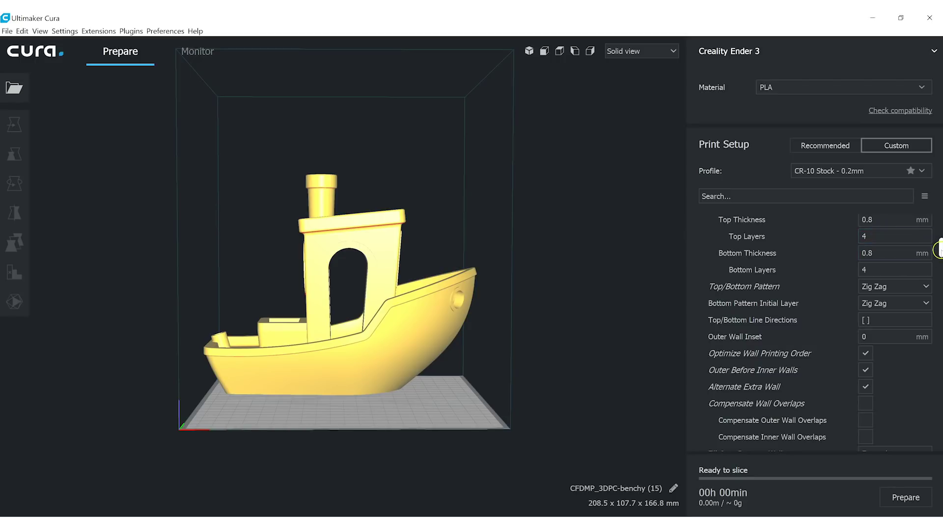
scroll(939, 249, "down", 2)
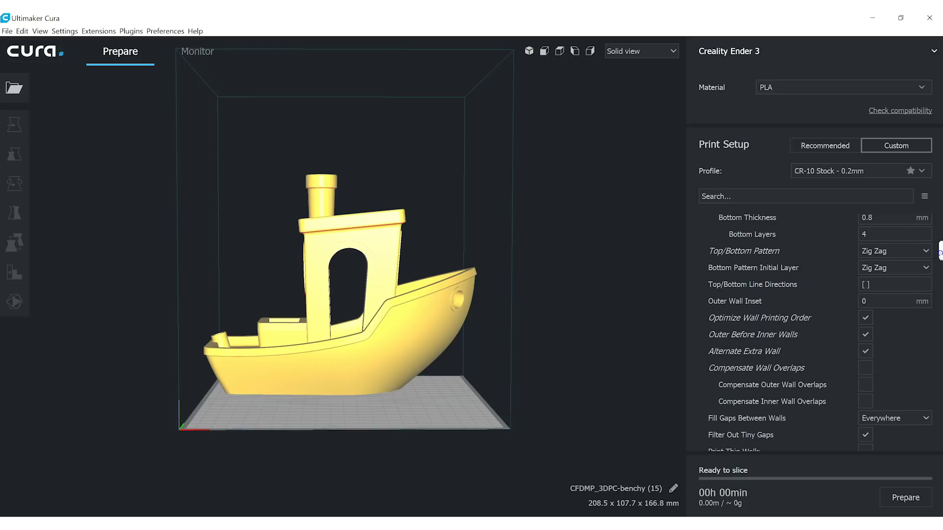
scroll(939, 253, "down", 1)
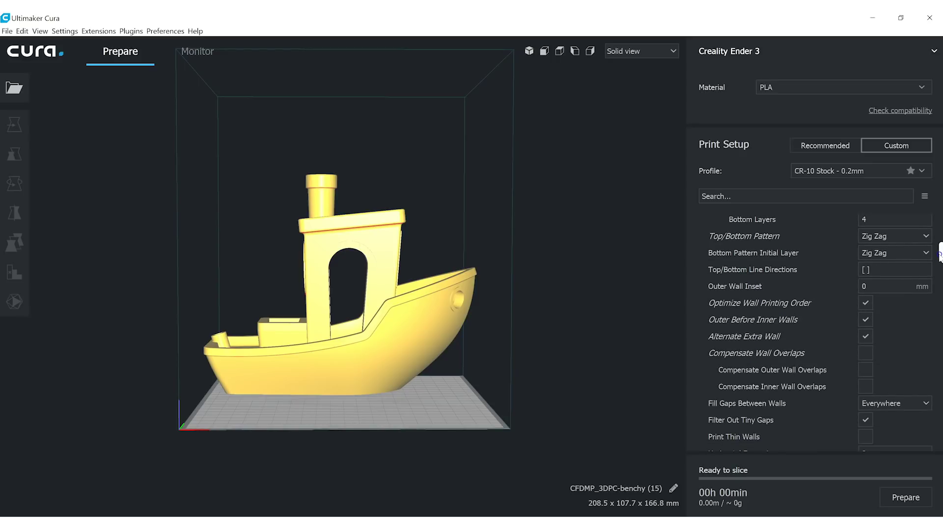
scroll(940, 253, "down", 1)
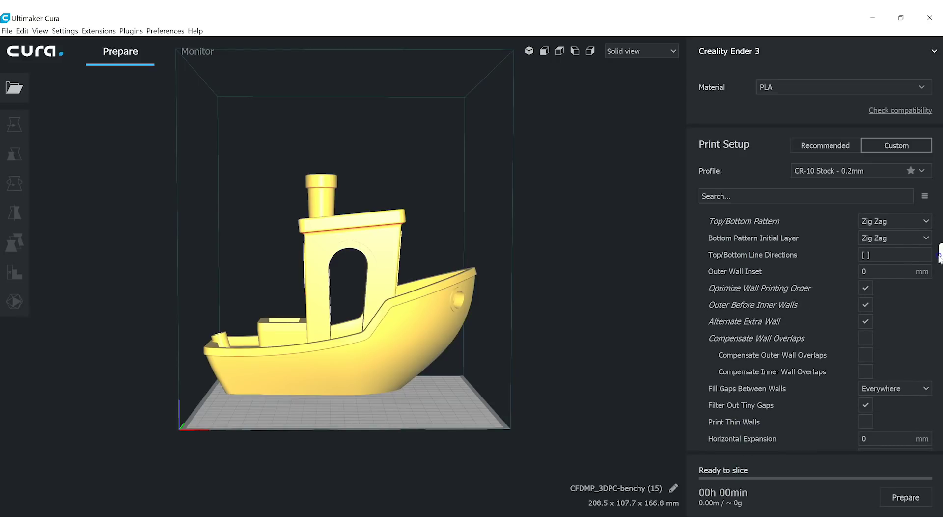
scroll(939, 255, "down", 2)
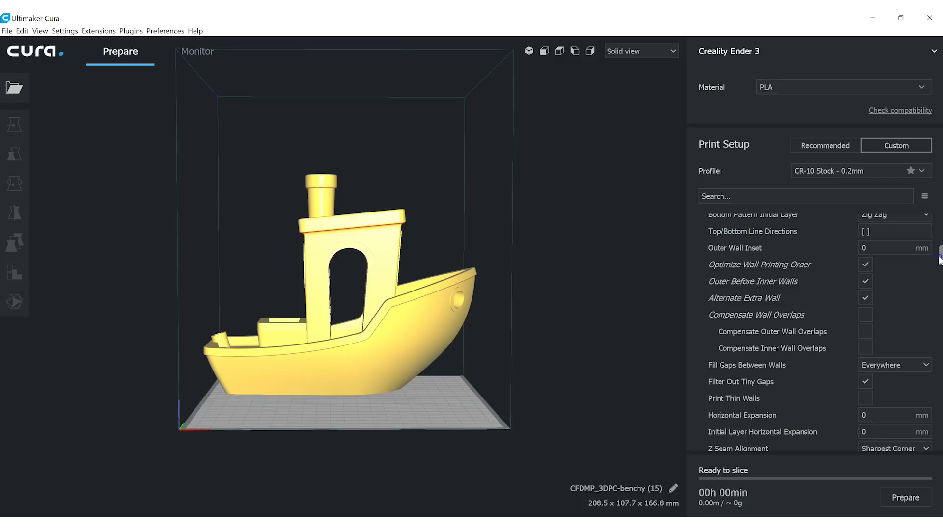
scroll(939, 263, "up", 1)
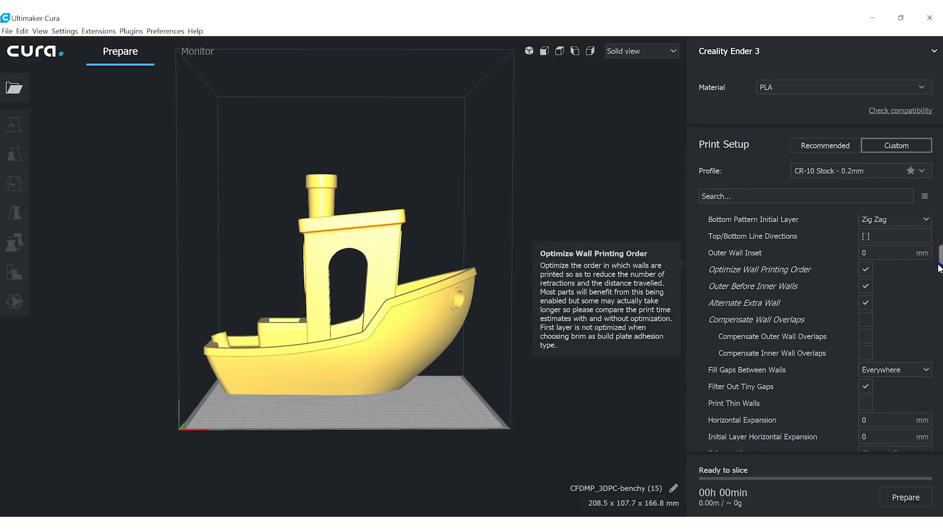
- Turn off Outer Before Inner Walls and Alternate Extra Wall
left_click(866, 285)
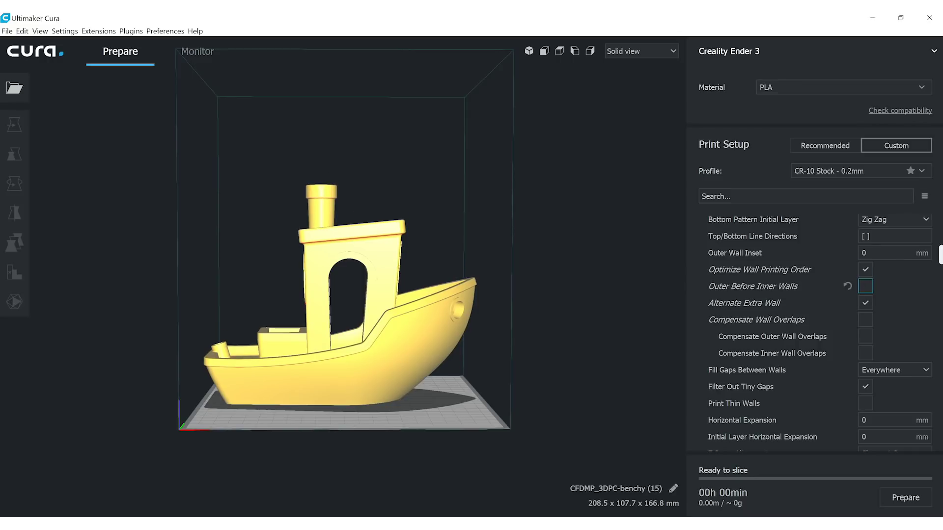
left_click(939, 253)
left_click_drag(939, 253, 940, 258)
left_click(865, 269)
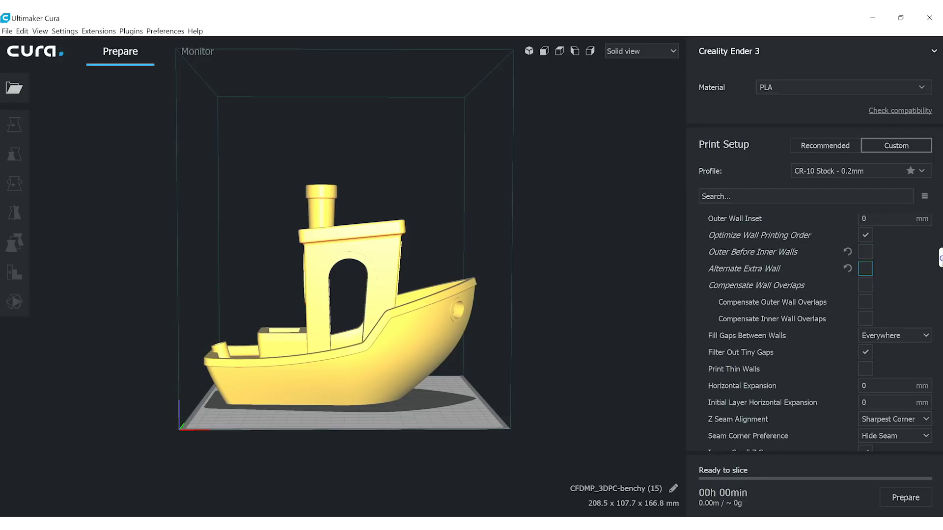
left_click_drag(940, 258, 940, 262)
- Turn on Compensate Wall Overlaps and Print Thin Walls
left_click(864, 247)
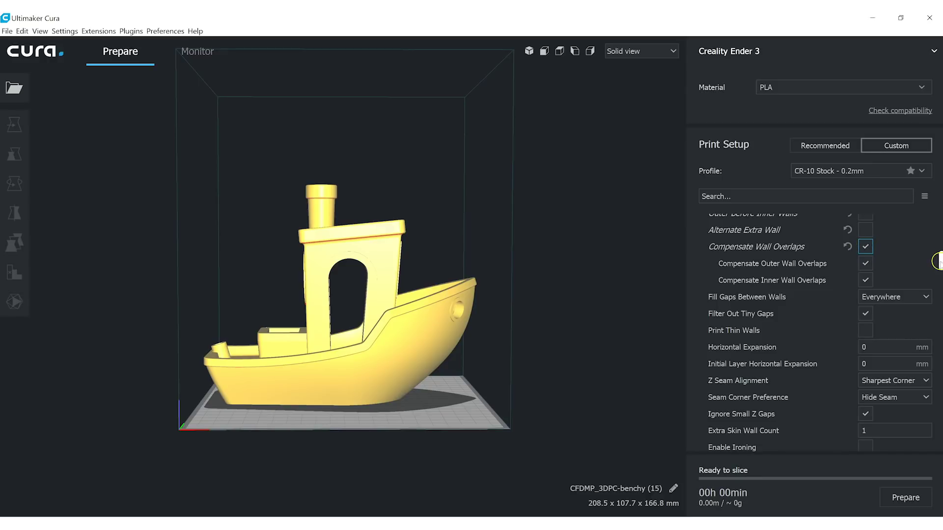
left_click_drag(939, 263, 939, 268)
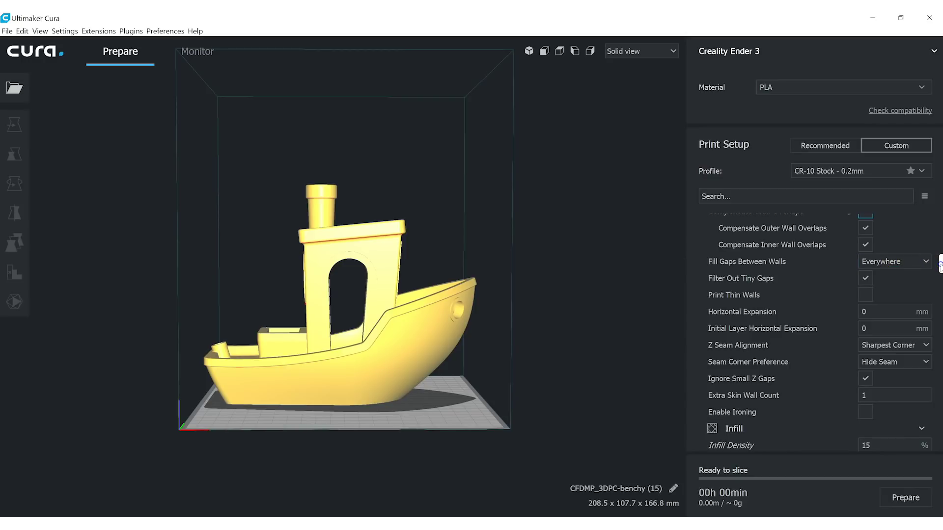
left_click_drag(939, 265, 940, 267)
left_click(865, 256)
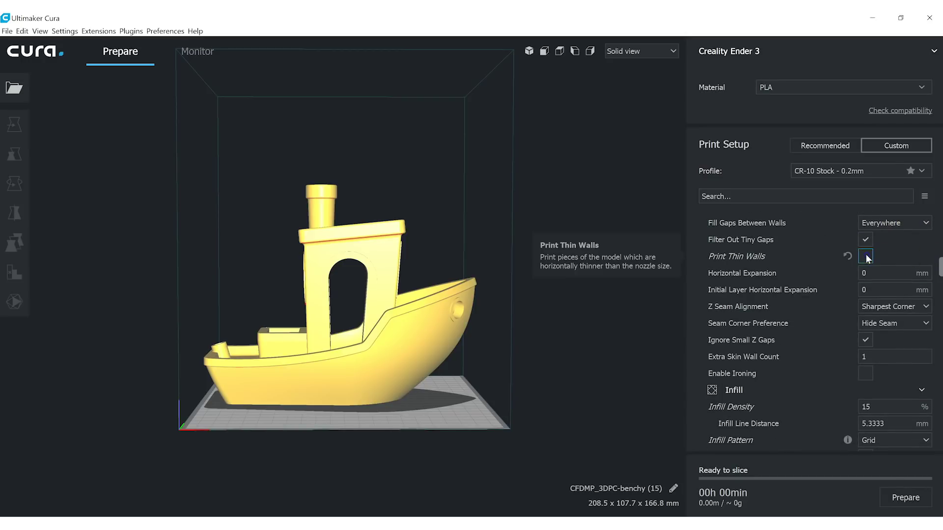
left_click_drag(940, 265, 940, 271)
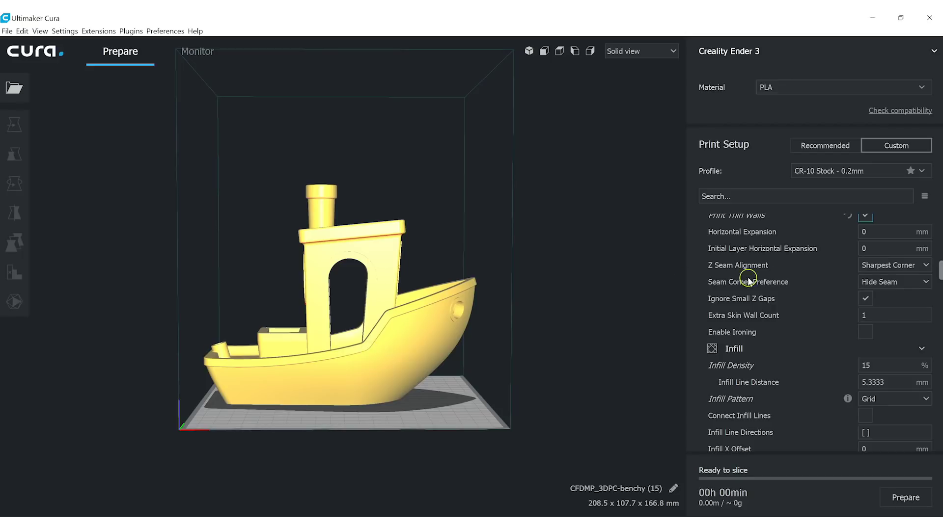
mouse_move(923, 275)
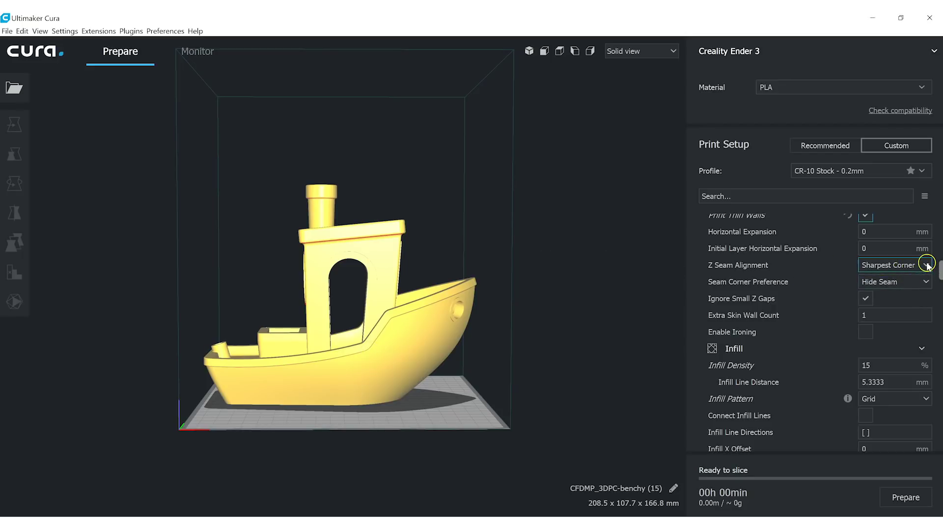
left_click(926, 265)
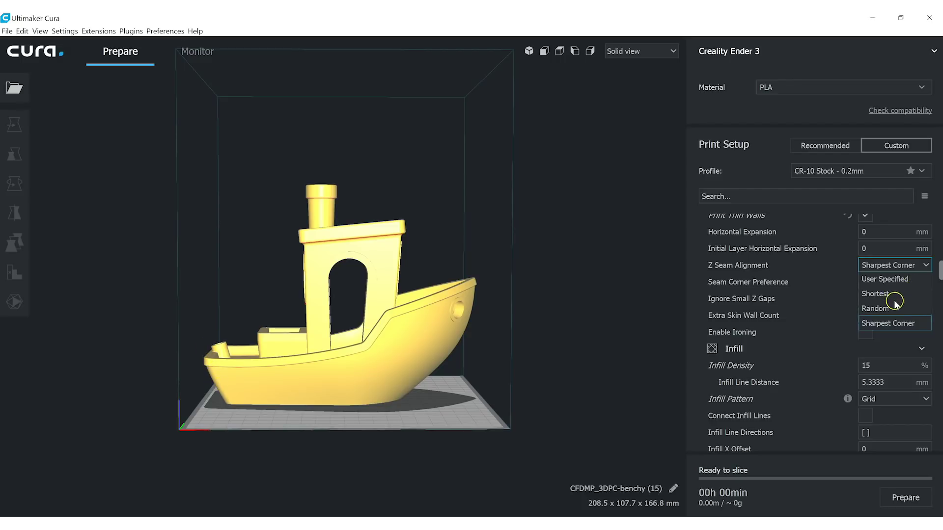
left_click(890, 324)
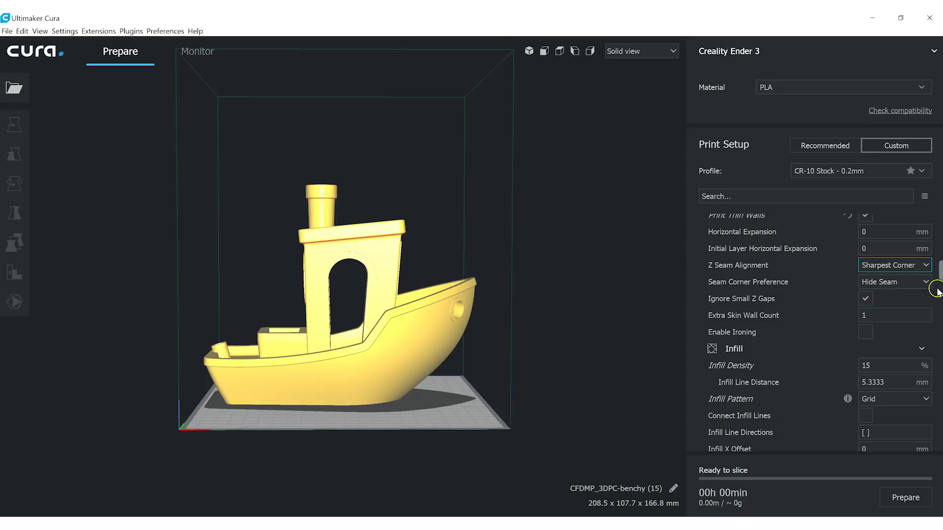
scroll(936, 285, "down", 3)
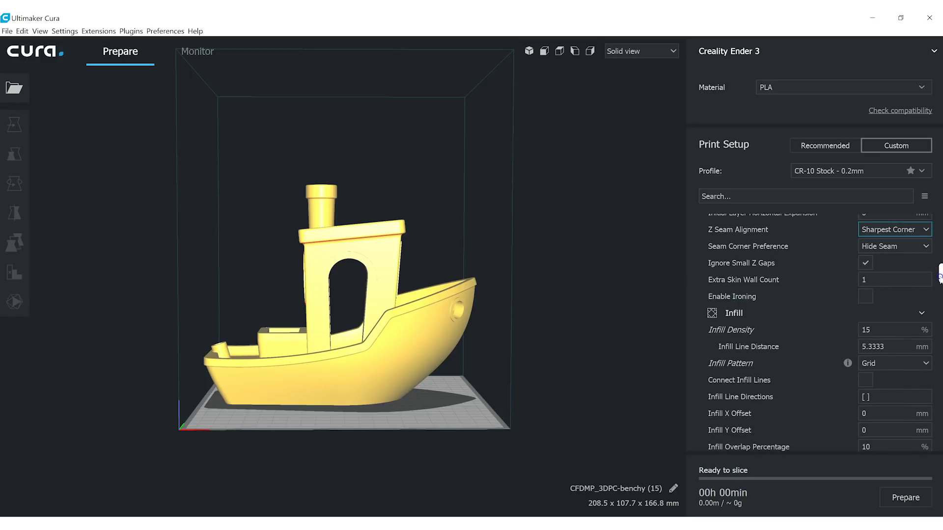
- Set Infill Density to 20%
scroll(939, 277, "down", 4)
left_click(882, 281)
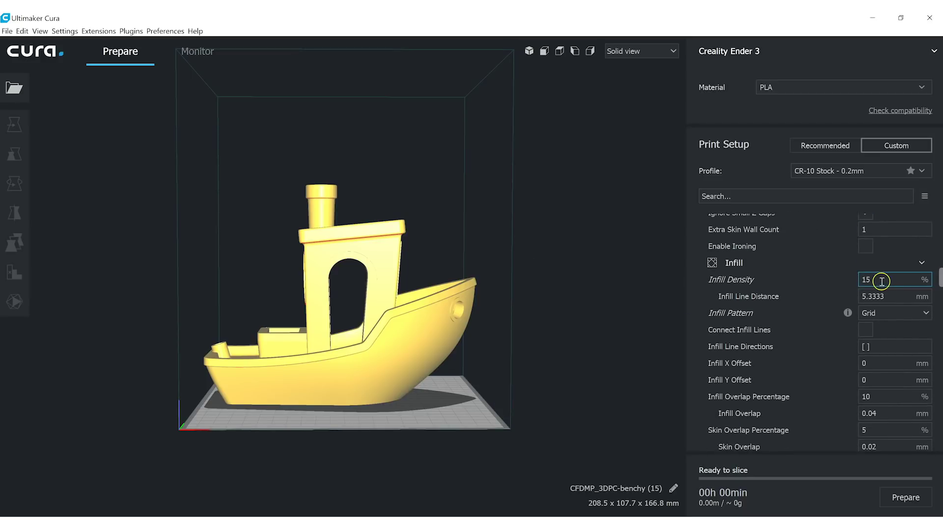
key("ctrl+a")
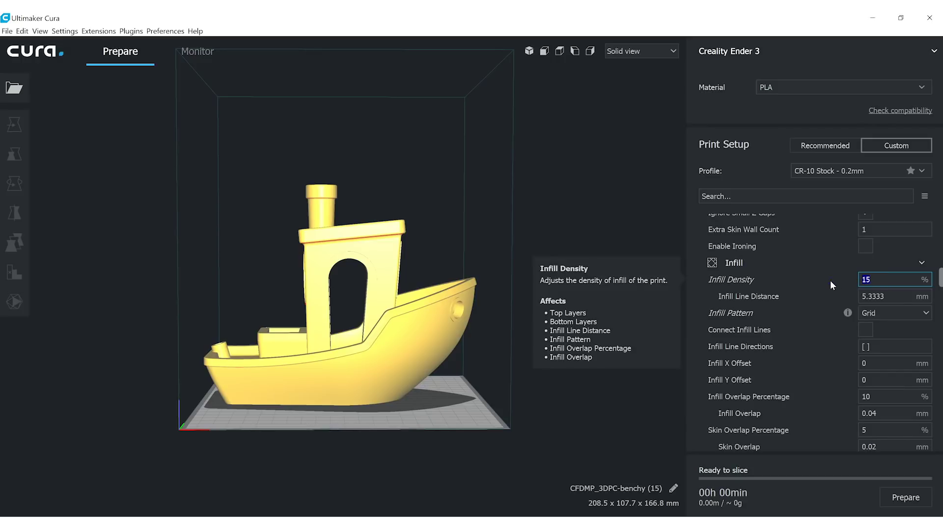
type("25")
key("BackSpace")
type("0")
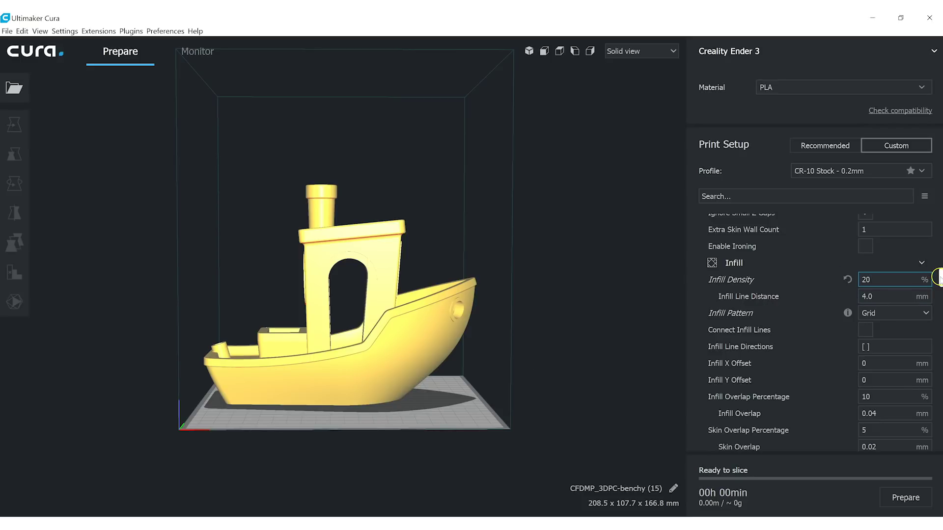
- Choose the Cubic Subdivision infill pattern
scroll(938, 278, "down", 1)
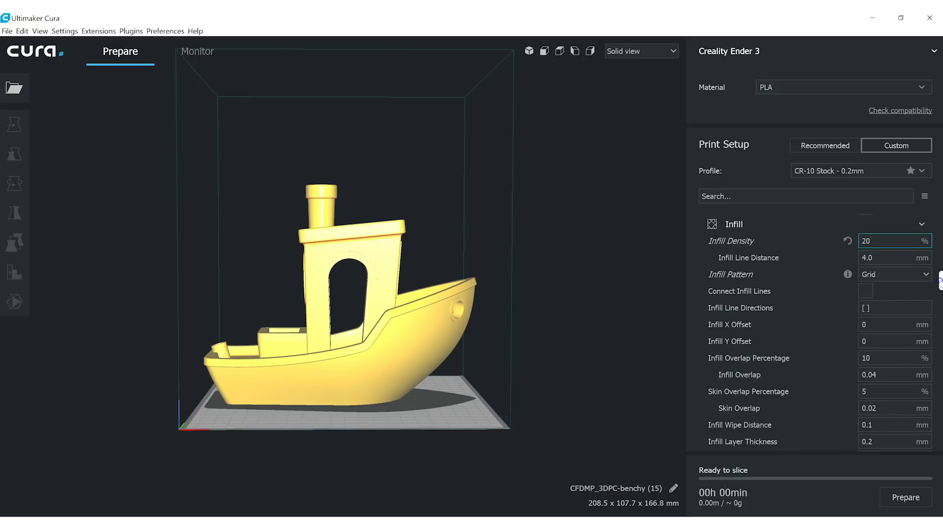
scroll(939, 280, "down", 1)
left_click(919, 270)
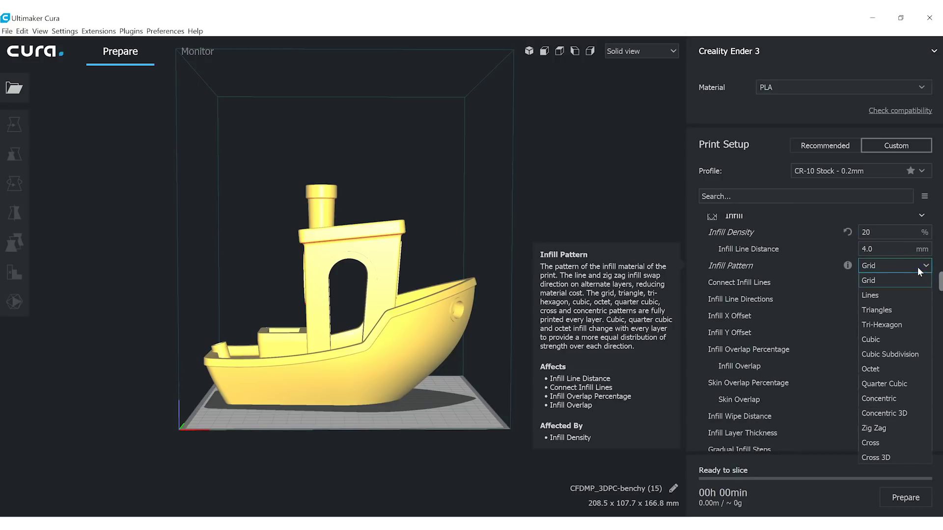
left_click(895, 354)
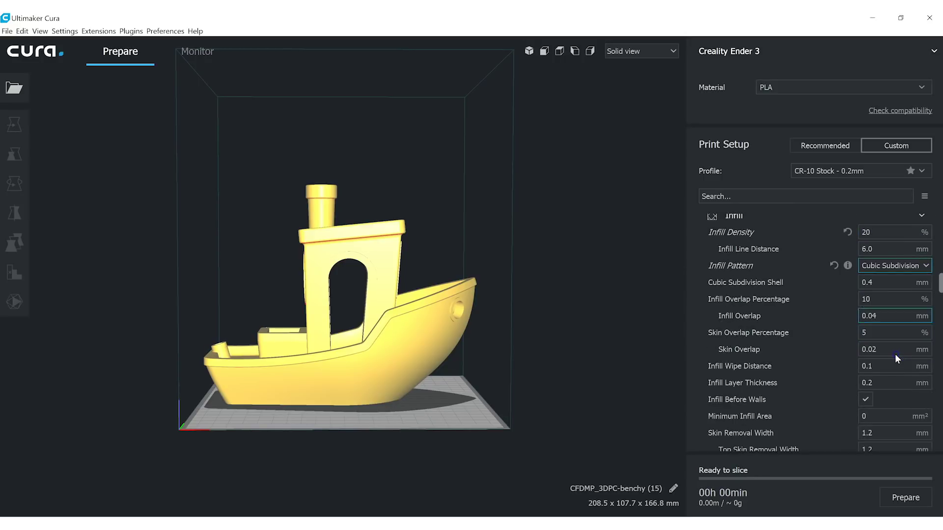
left_click(894, 268)
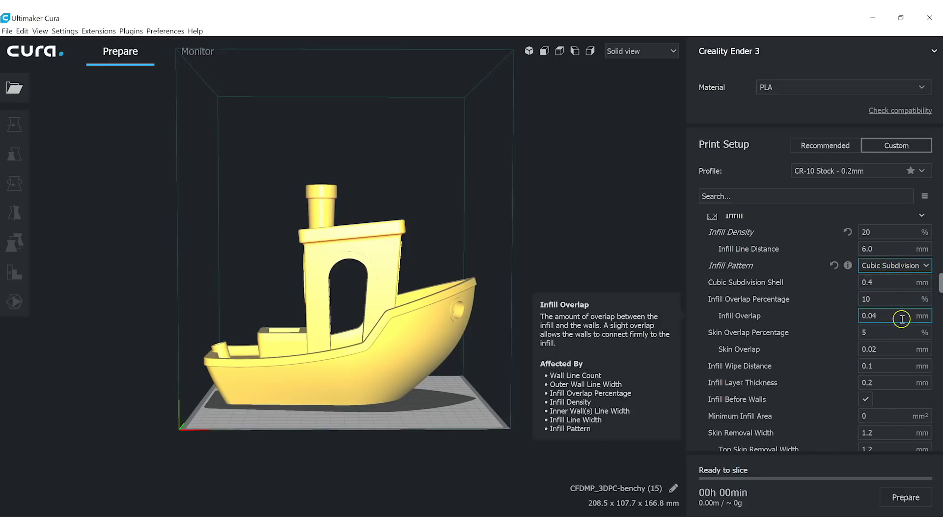
- Untick Infill Before Walls
left_click_drag(939, 286, 940, 297)
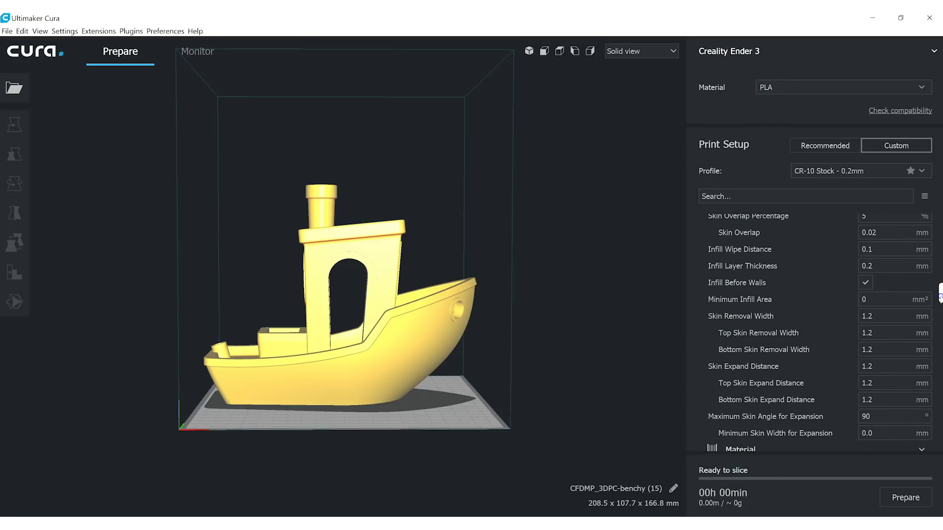
mouse_move(867, 284)
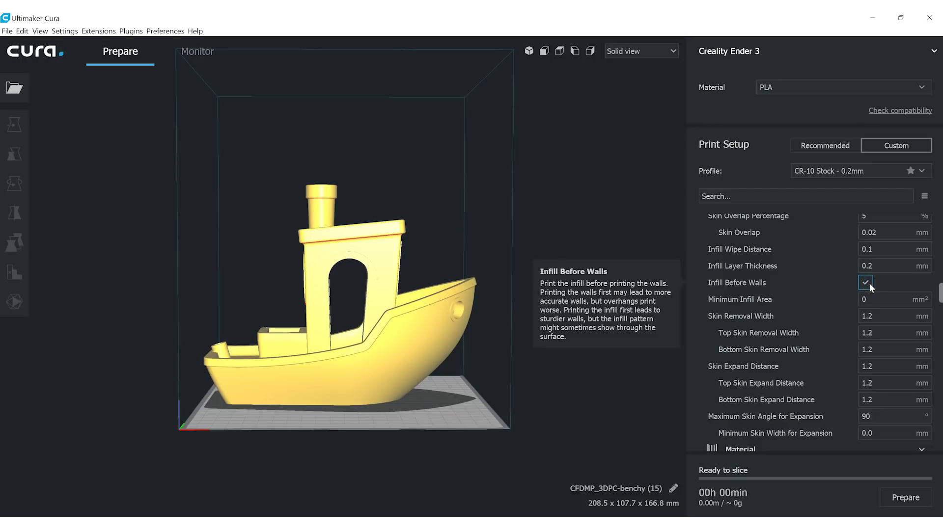
left_click(866, 283)
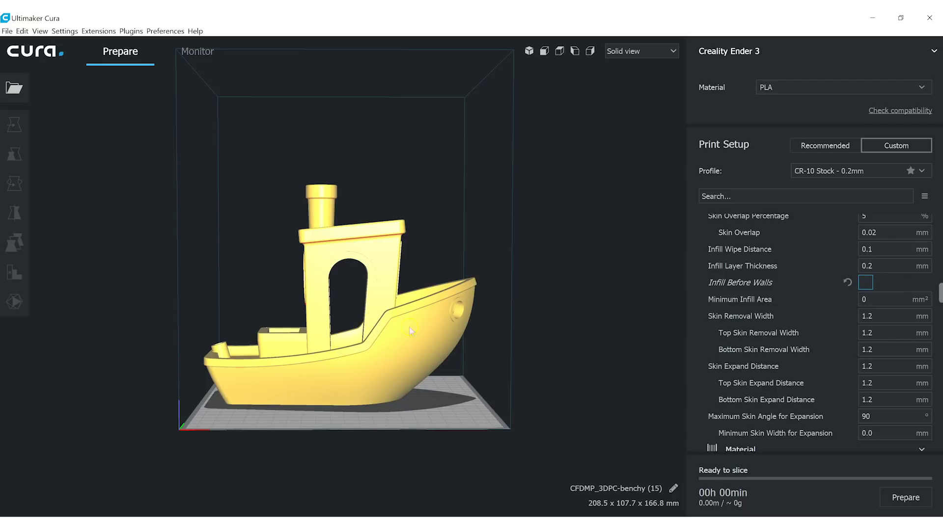
left_click(870, 285)
left_click_drag(939, 295, 939, 315)
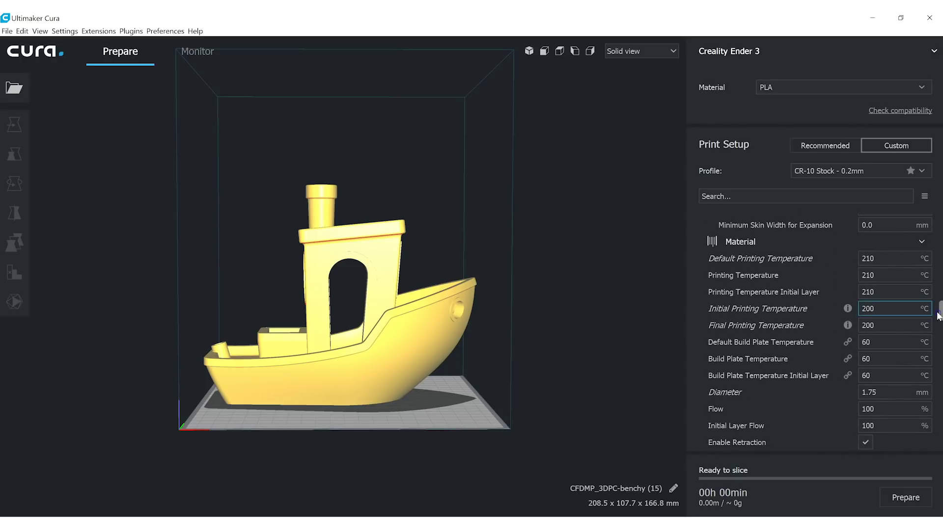
- Set the Default and Initial Printing Temperatures to 218 °C
mouse_move(884, 260)
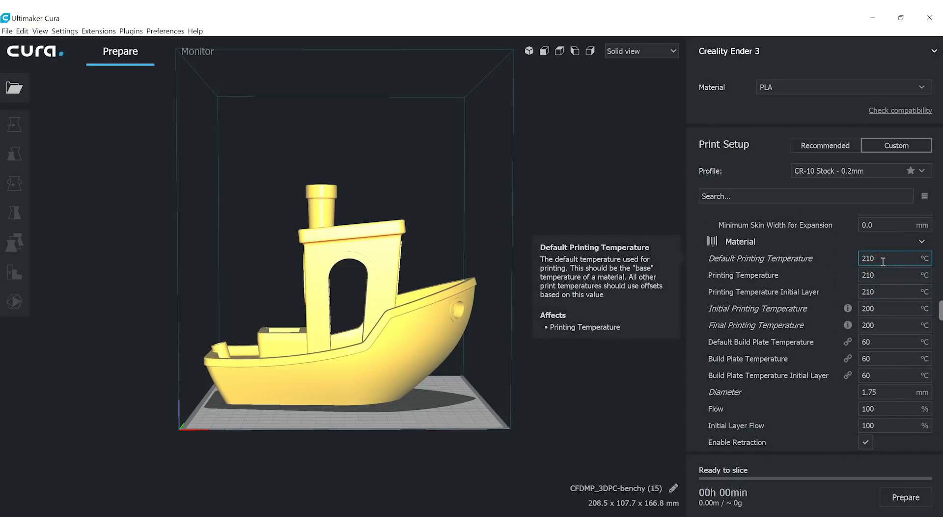
double_click(882, 262)
type("218")
key("Tab")
key("Tab")
key("Tab")
key("shift+Tab")
key("Tab")
type("218")
- Reset Final Printing Temperature to its calculated 218 °C value
scroll(823, 257, "up", 10)
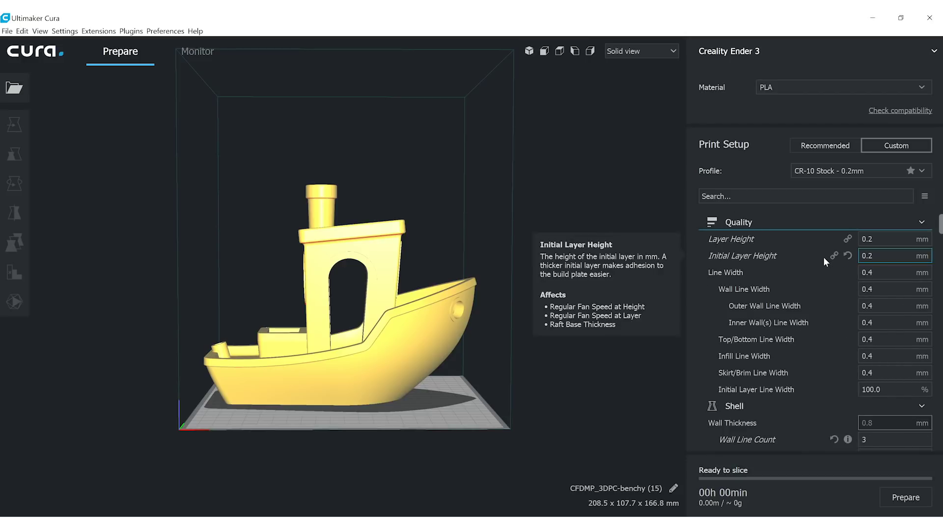
scroll(939, 231, "down", 3)
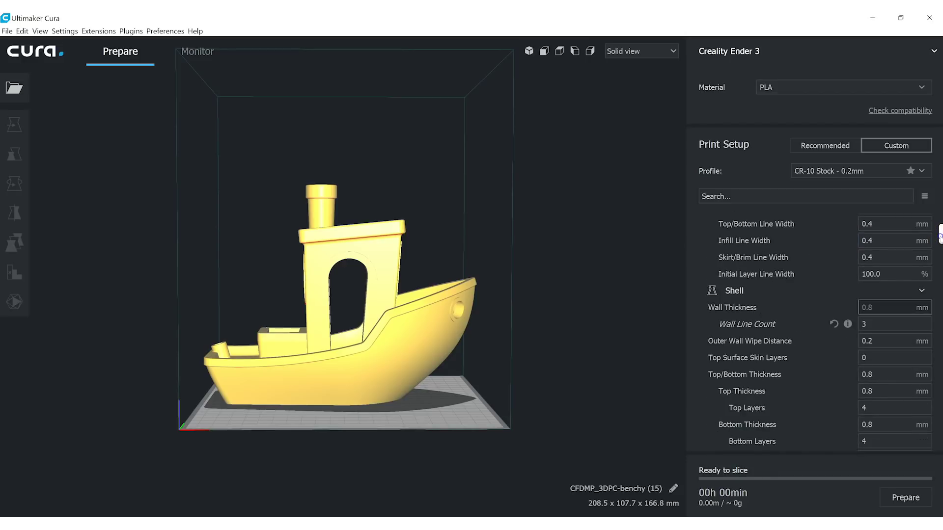
left_click_drag(939, 231, 939, 313)
left_click(879, 305)
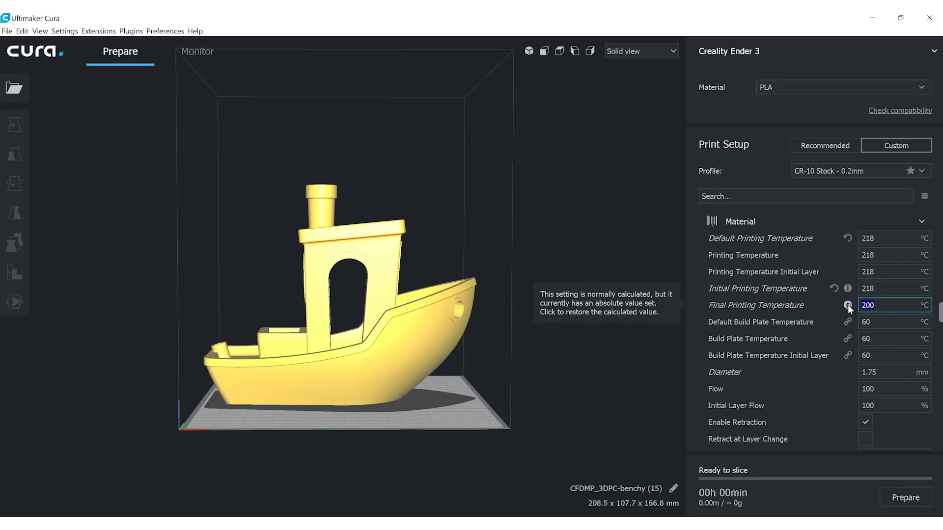
left_click(848, 305)
left_click(879, 324)
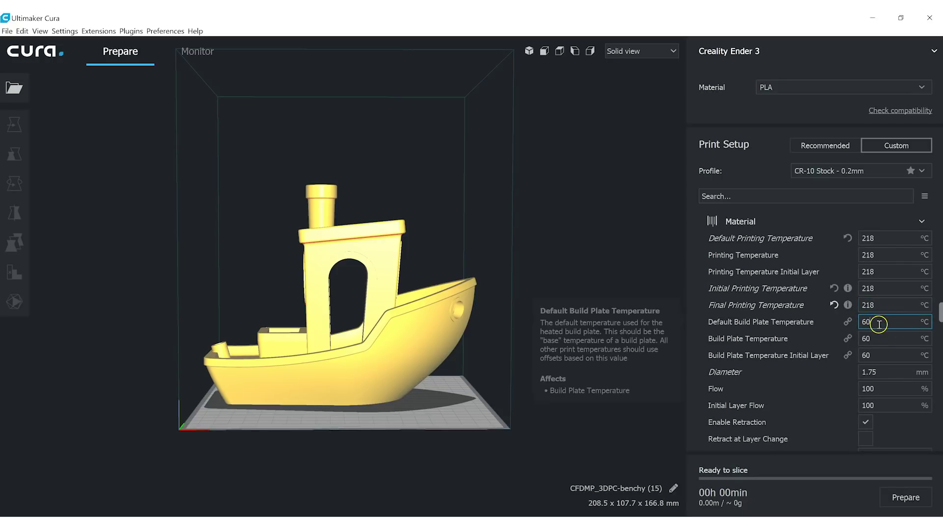
left_click_drag(880, 324, 855, 321)
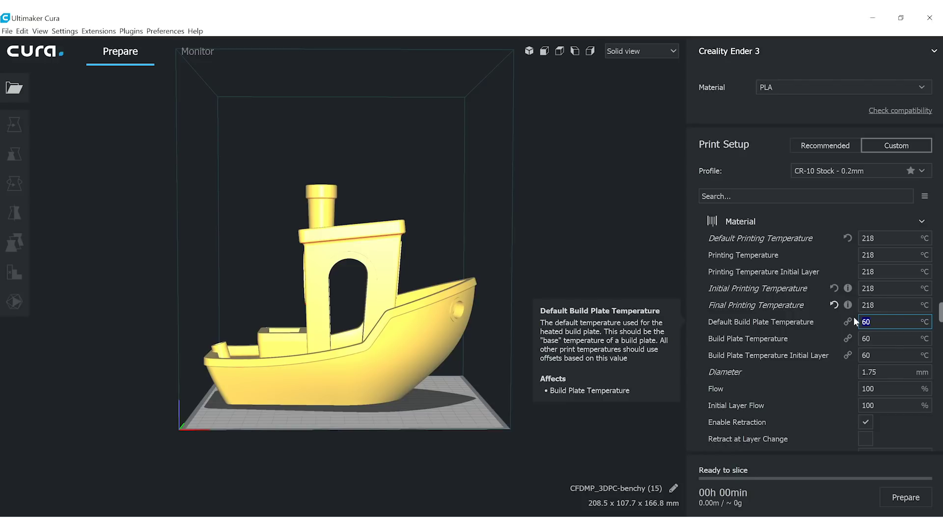
- Set Default Build Plate Temperature to 50 °C and Build Plate Temperature to 40 °C
type("5")
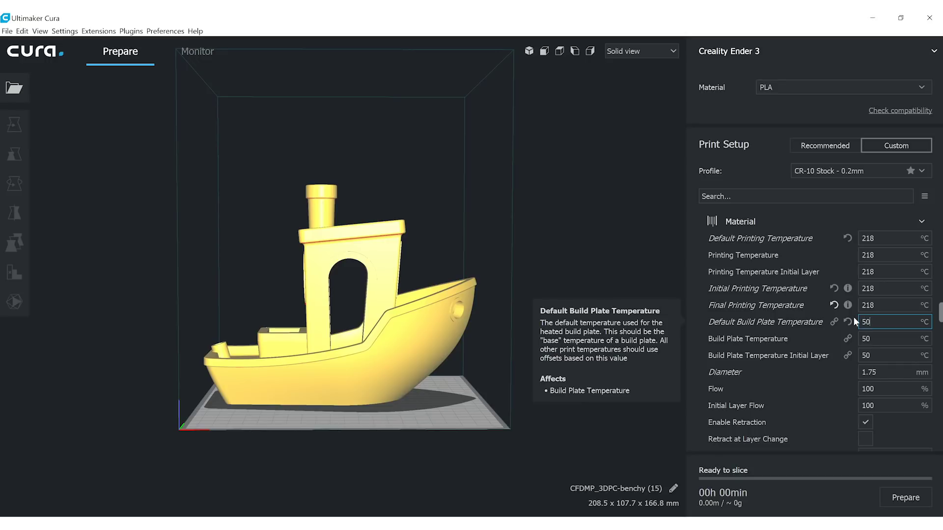
key("Tab")
key("Tab")
key("shift+Tab")
type("40")
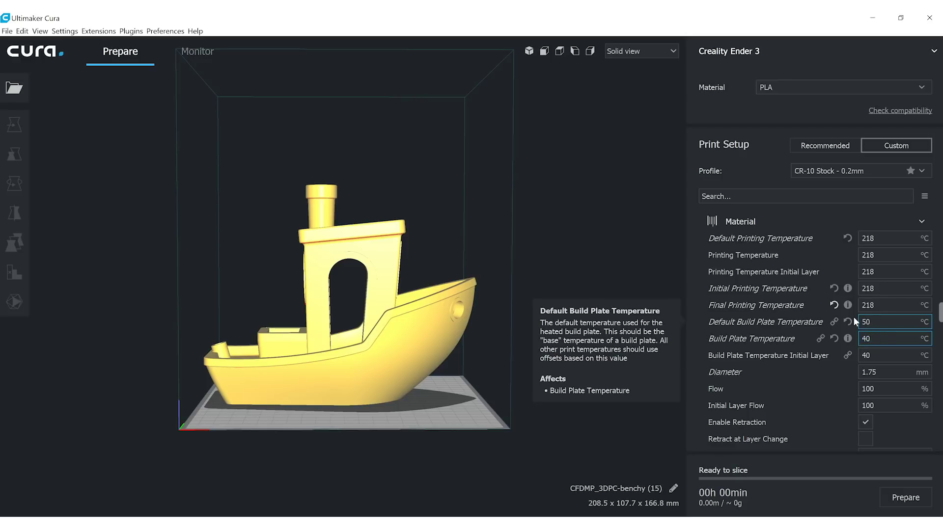
- Set Build Plate Temperature Initial Layer to 50 °C
left_click(876, 355)
type("60")
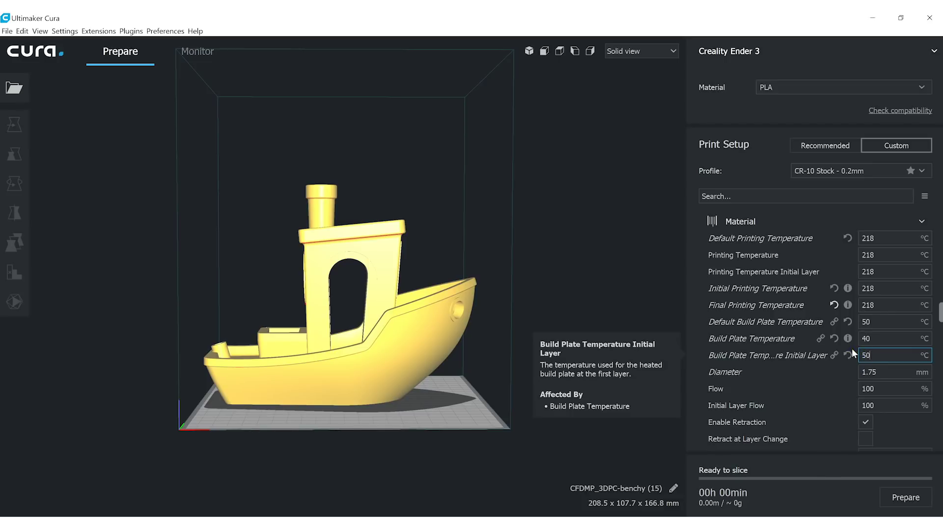
left_click(872, 355)
key("BackSpace")
key("BackSpace")
type("50")
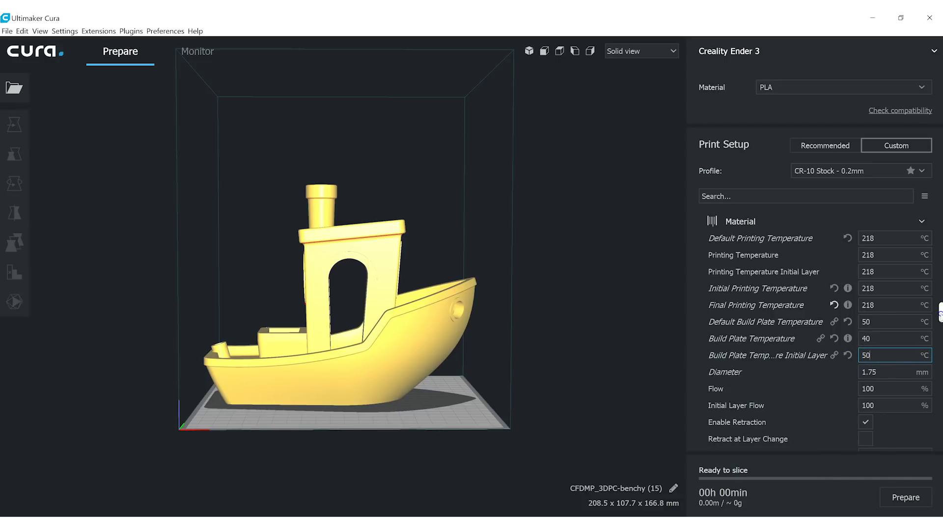
scroll(940, 317, "down", 2)
- Set Retraction Distance to 8 mm and Retraction Speed to 60 mm/s
scroll(940, 317, "down", 1)
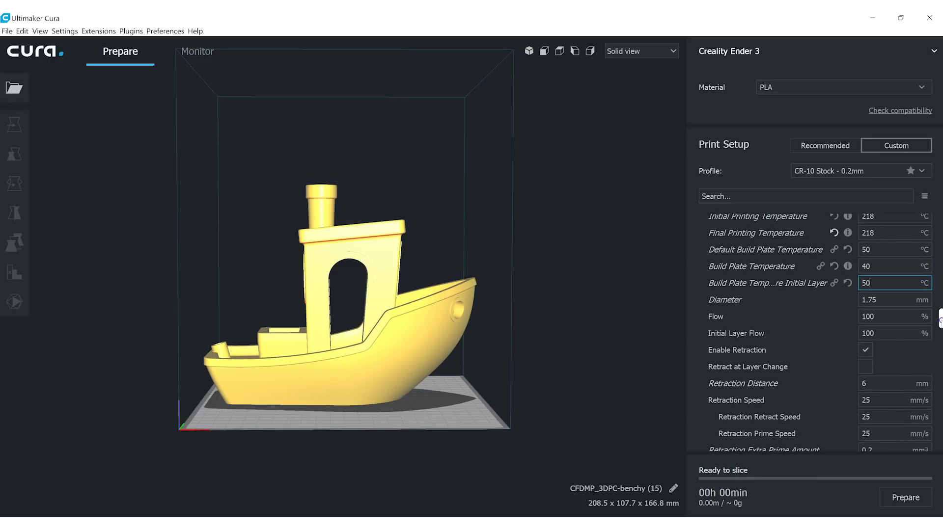
scroll(940, 319, "down", 3)
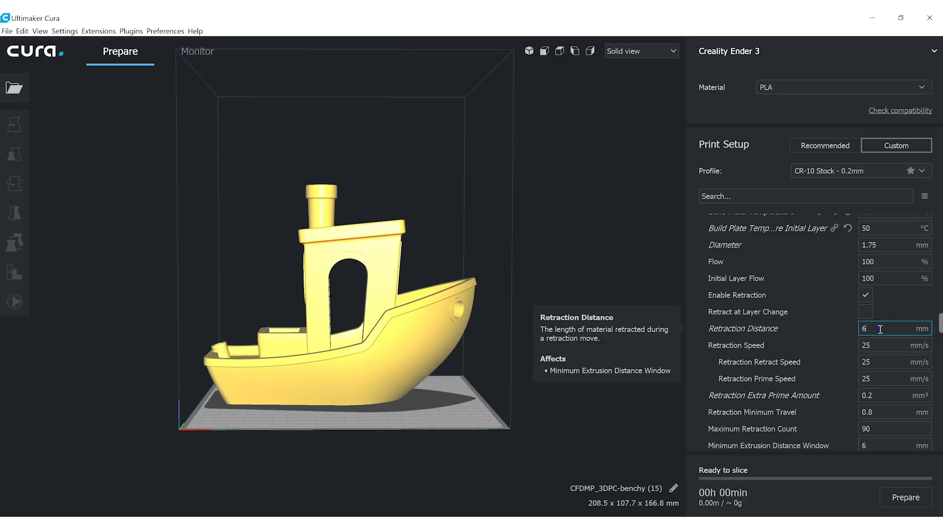
double_click(864, 329)
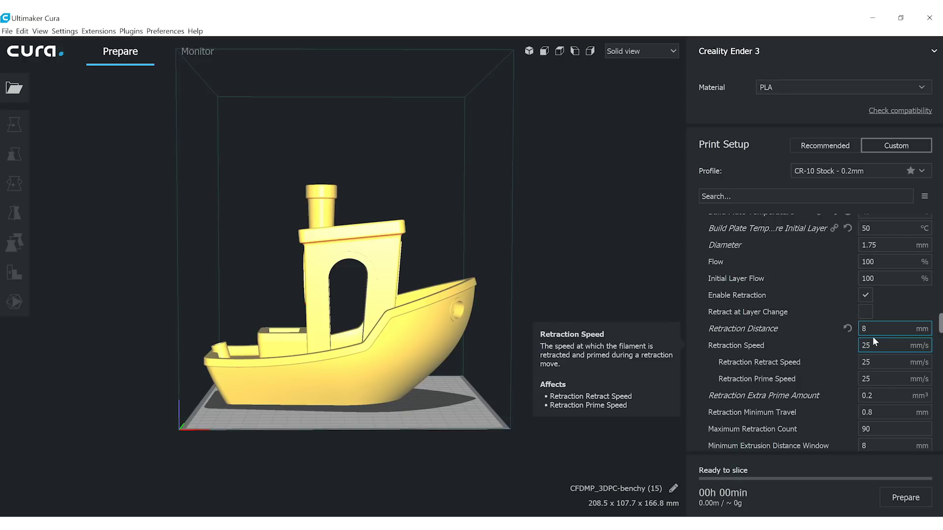
double_click(866, 345)
type("60")
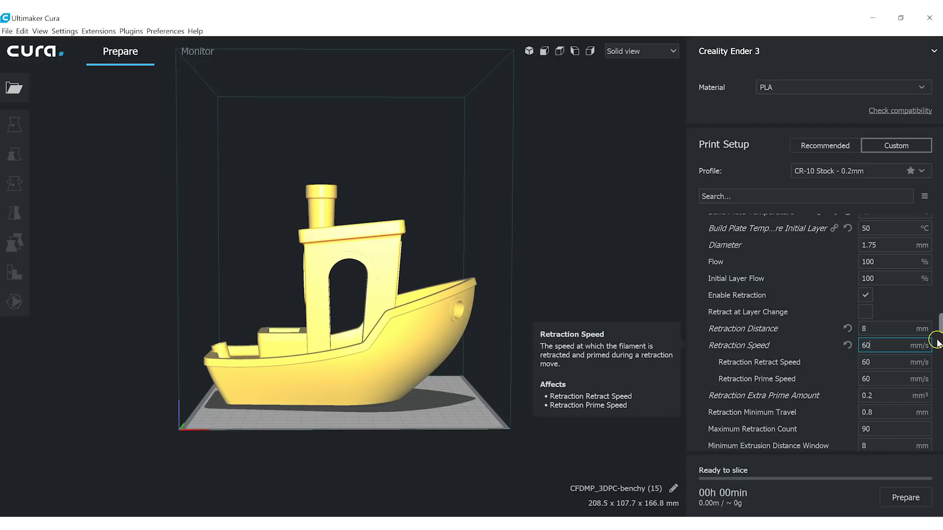
left_click(877, 346)
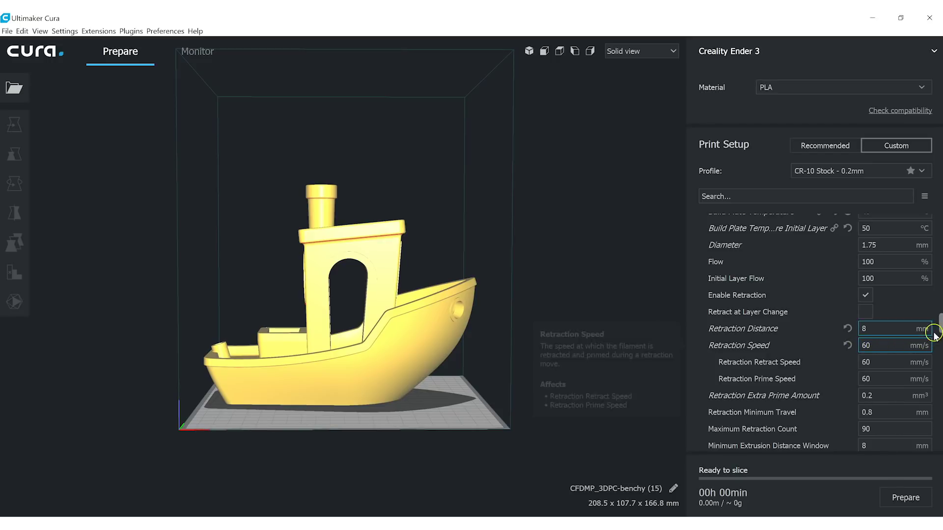
left_click_drag(939, 327, 938, 352)
- Change Print Speed from 90 to 70 mm/s, dropping infill to 70 and outer walls to 35
double_click(906, 319)
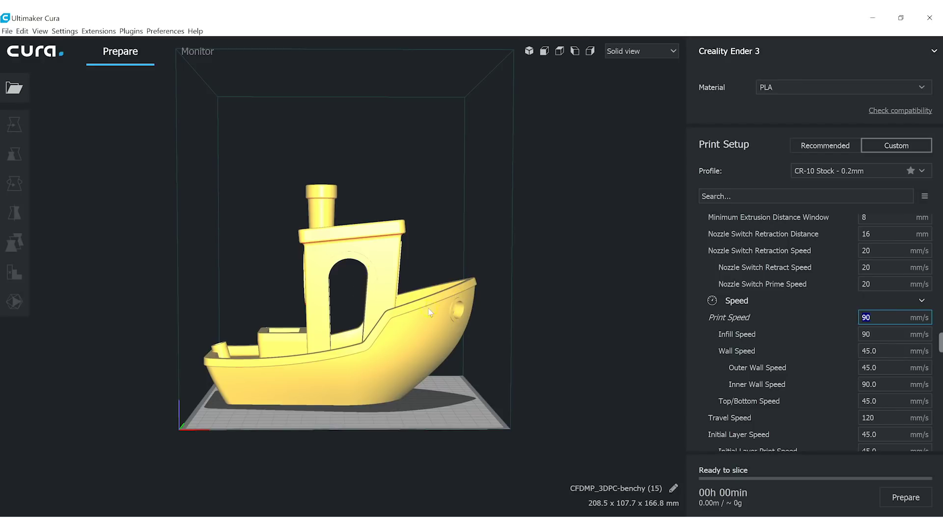
left_click(481, 388)
right_click_drag(481, 388, 479, 429)
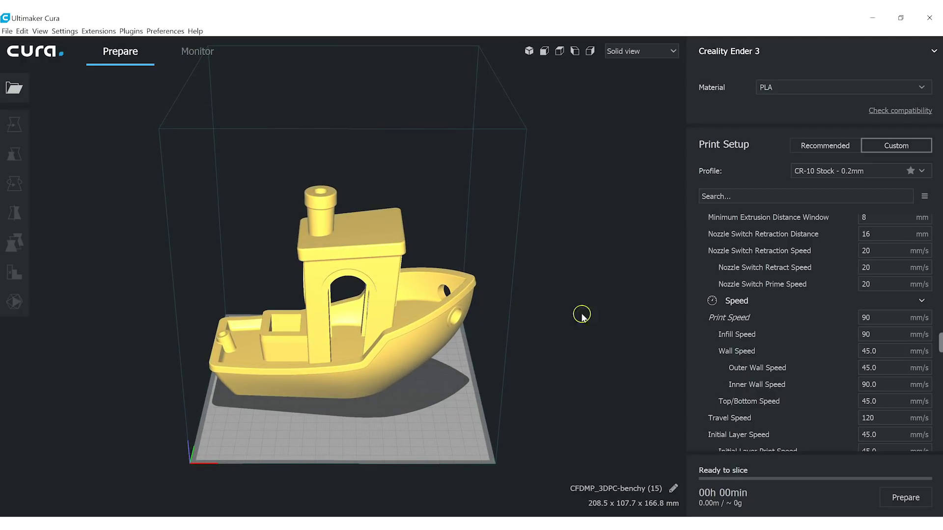
left_click(877, 318)
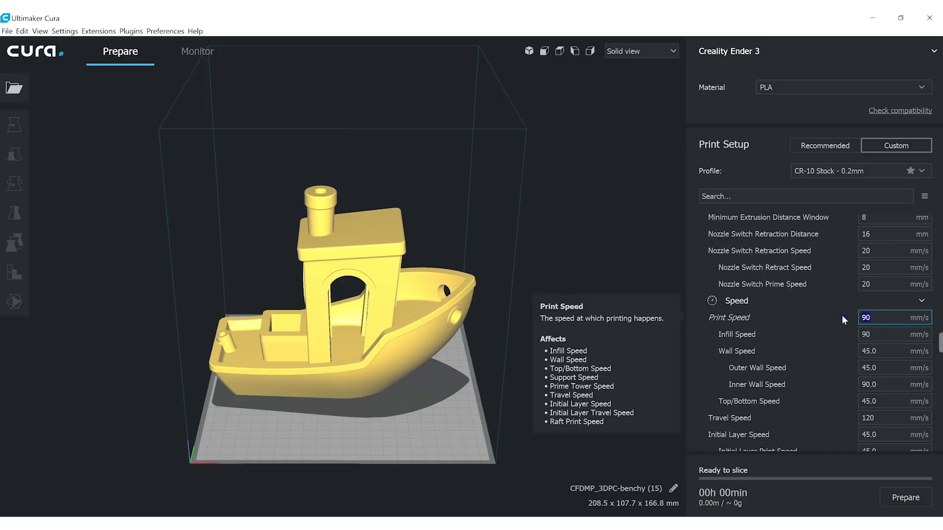
type("70")
key("Tab")
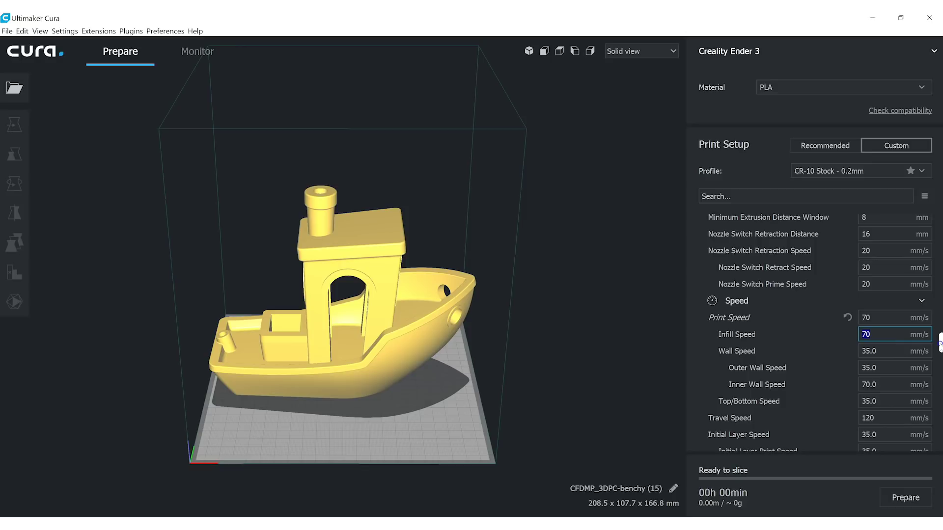
scroll(939, 345, "down", 3)
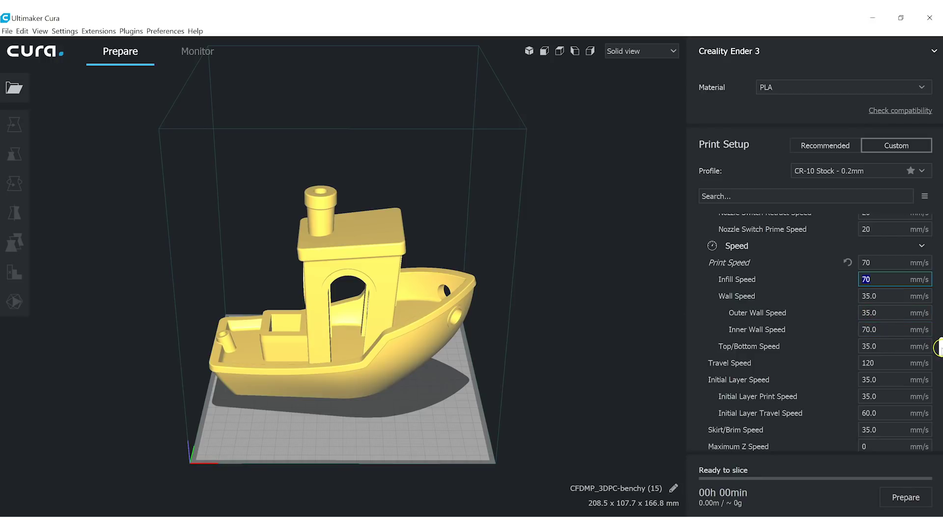
scroll(940, 349, "down", 3)
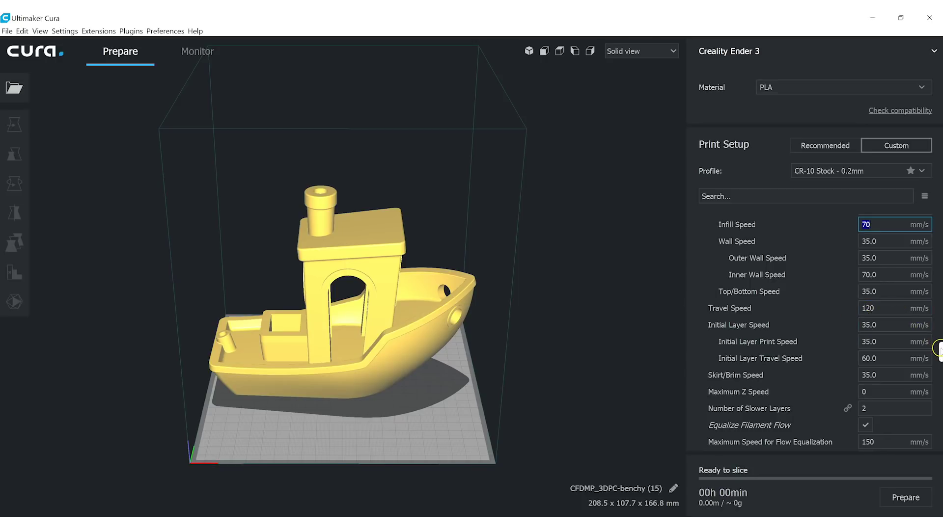
scroll(940, 351, "down", 3)
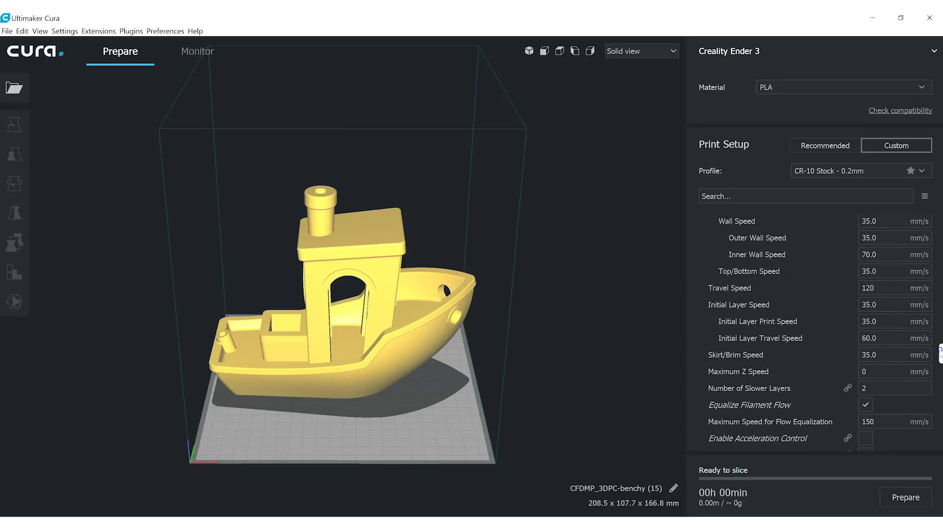
scroll(940, 352, "down", 2)
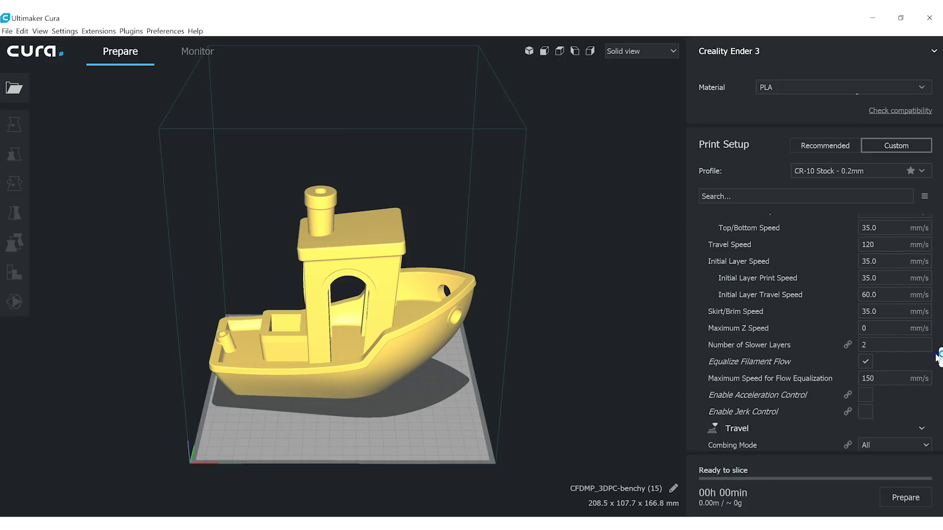
left_click_drag(937, 354, 936, 368)
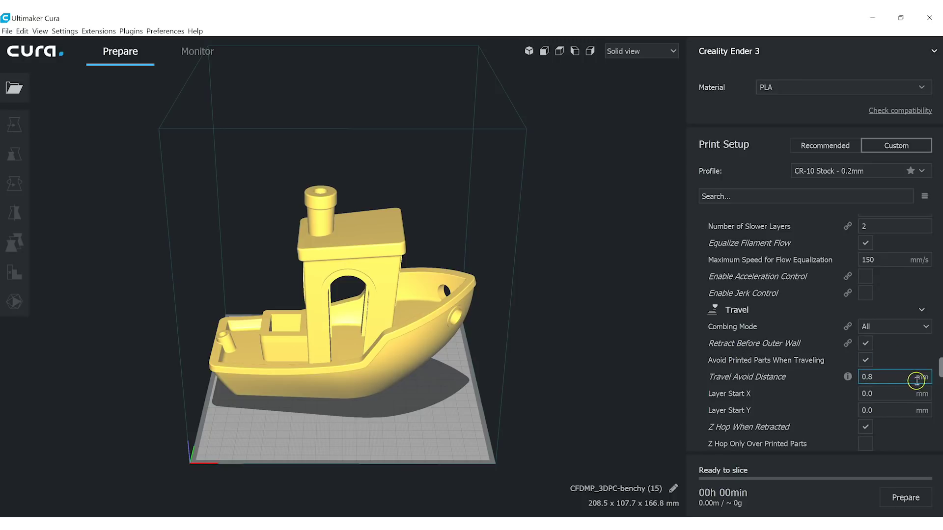
- Keep Avoid Printed Parts When Traveling enabled and uncheck Z Hop When Retracted
mouse_move(940, 370)
left_mouse_down()
mouse_move(939, 349)
mouse_move(928, 362)
left_mouse_up()
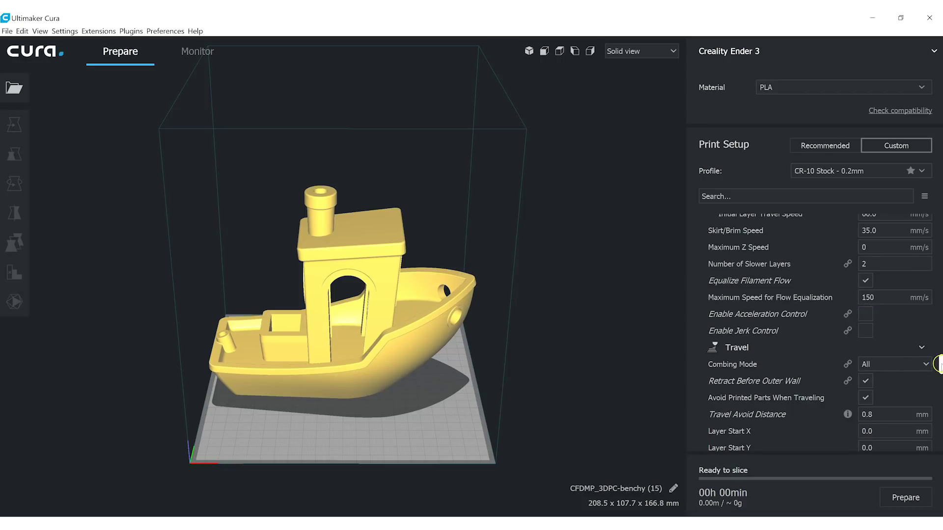
left_click_drag(938, 365, 940, 377)
left_click(865, 261)
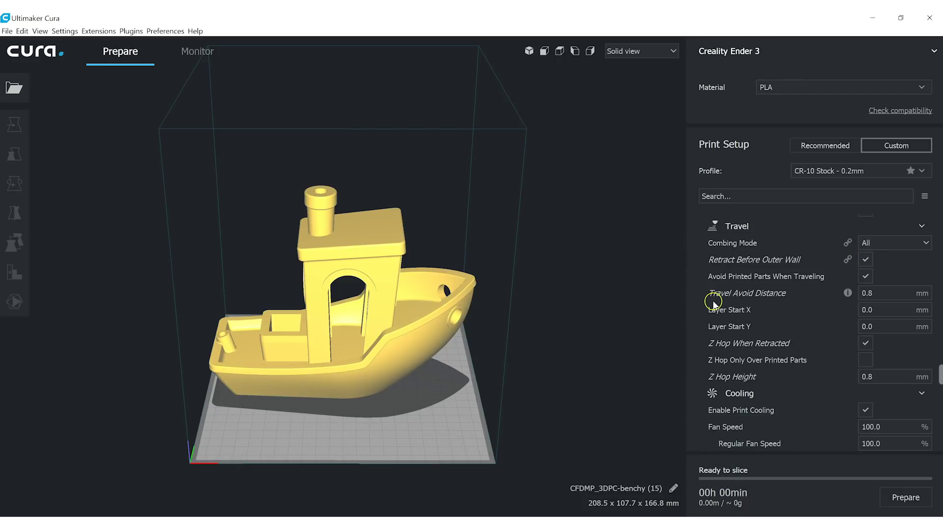
left_click(865, 278)
left_click(865, 277)
left_click_drag(940, 371, 940, 384)
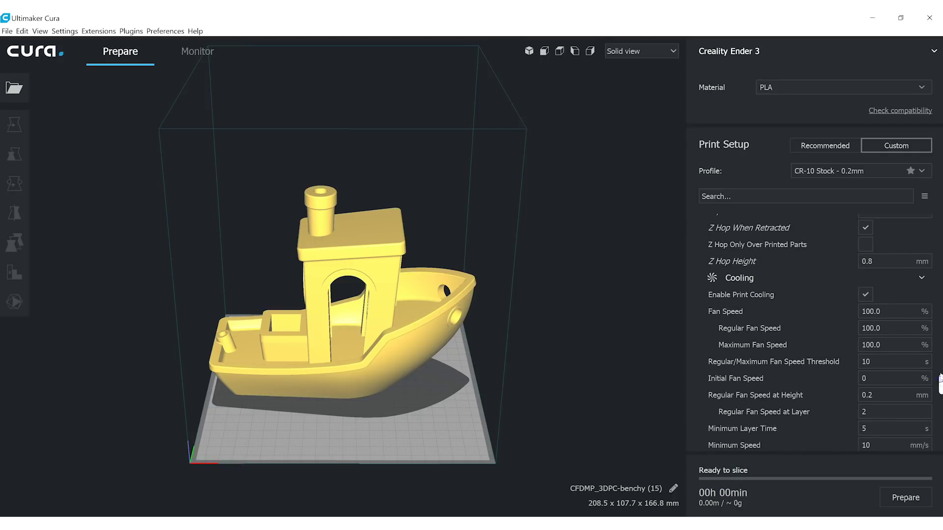
left_click(867, 228)
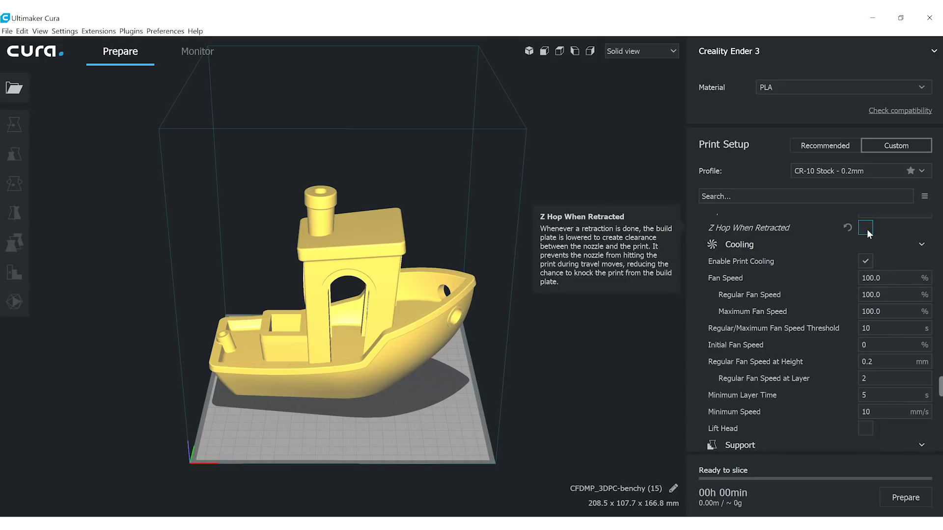
left_click(260, 320)
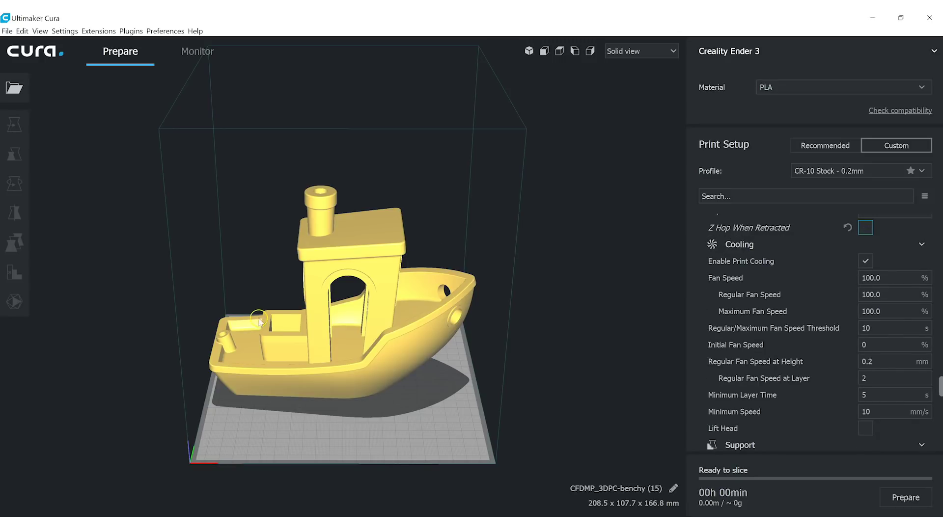
double_click(883, 377)
type("3")
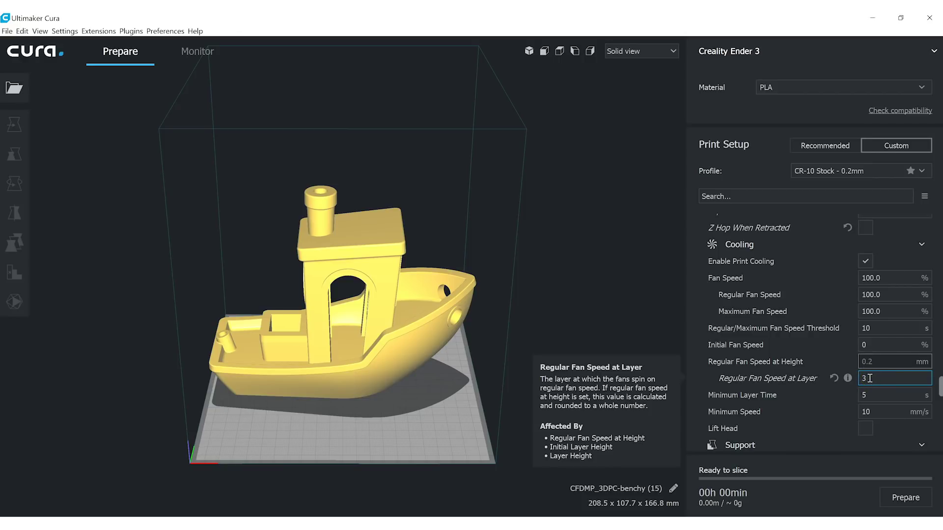
type("2")
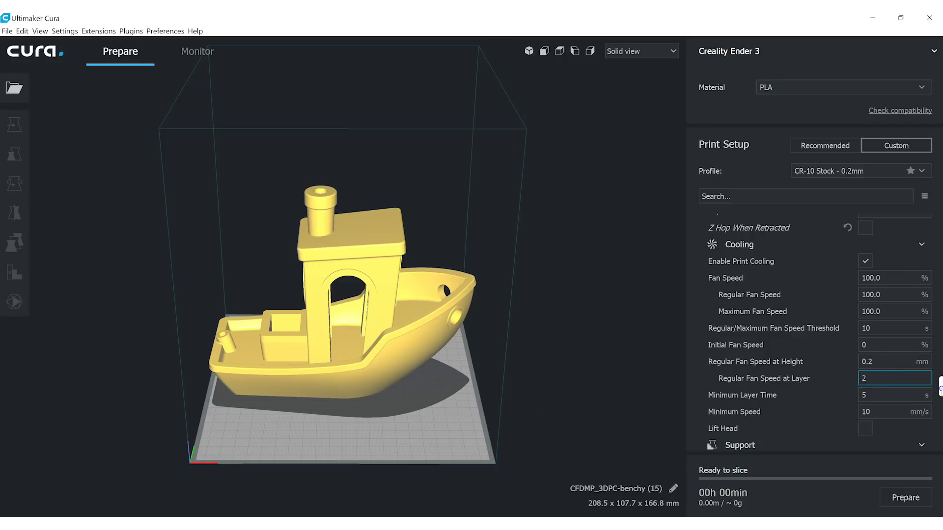
scroll(940, 388, "down", 3)
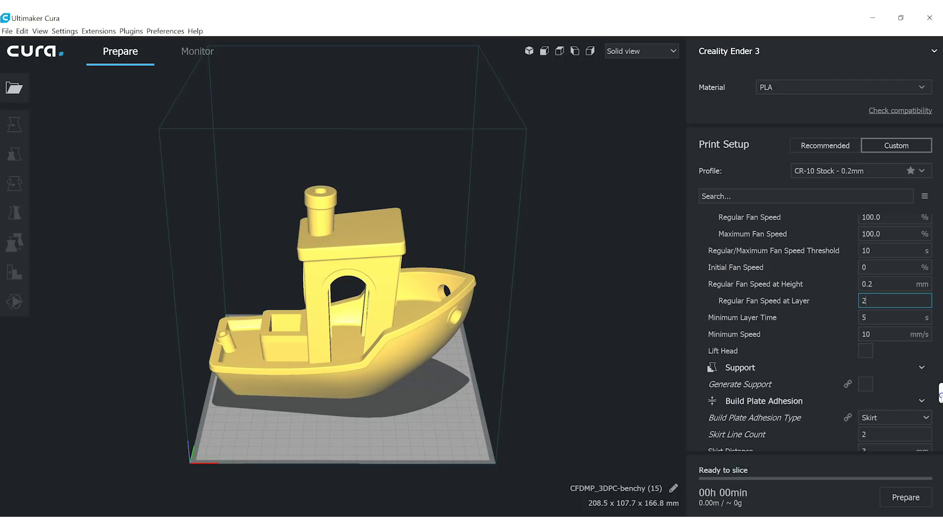
scroll(940, 395, "down", 1)
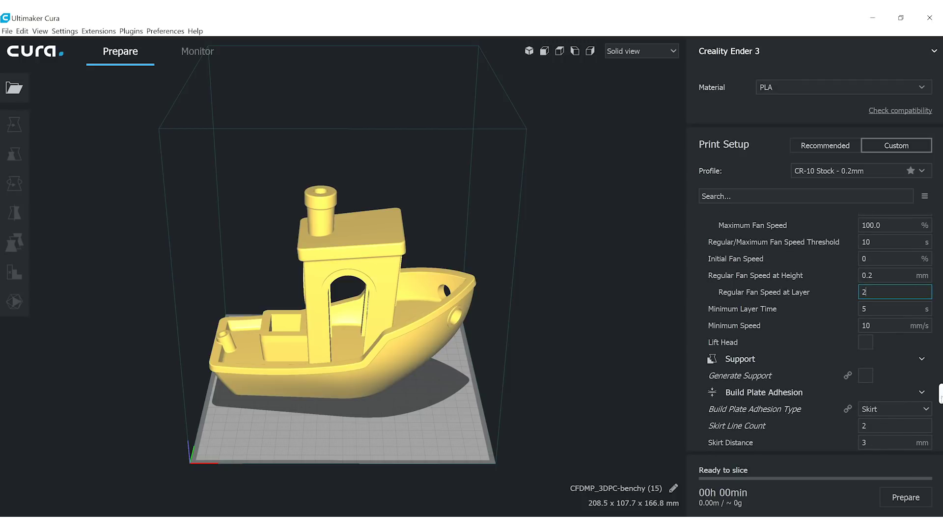
scroll(940, 395, "down", 1)
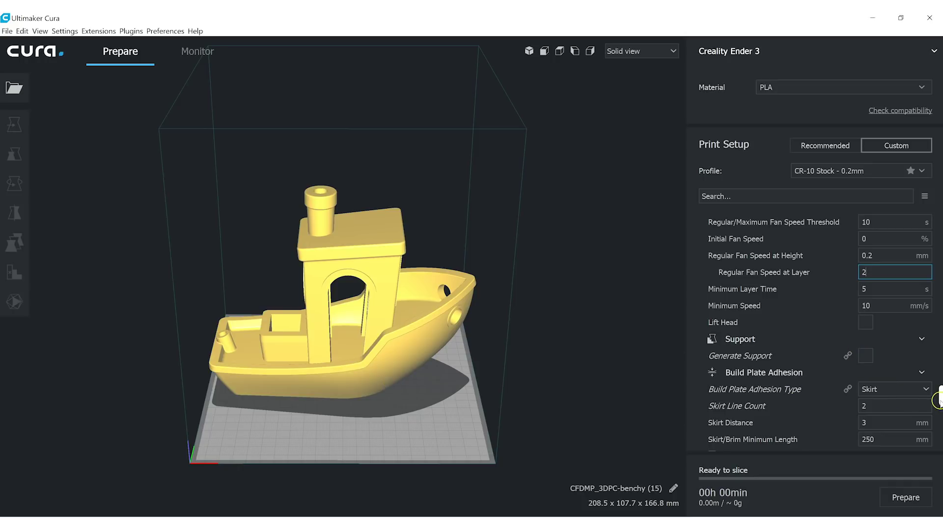
scroll(940, 395, "down", 2)
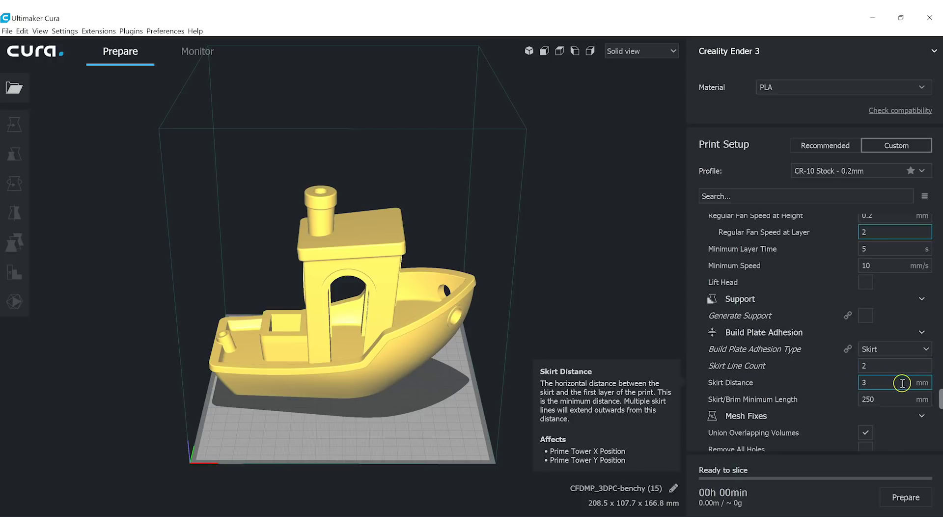
- Uncheck Union Overlapping Volumes under Mesh Fixes and return to the top of the settings list
left_click_drag(938, 398, 939, 406)
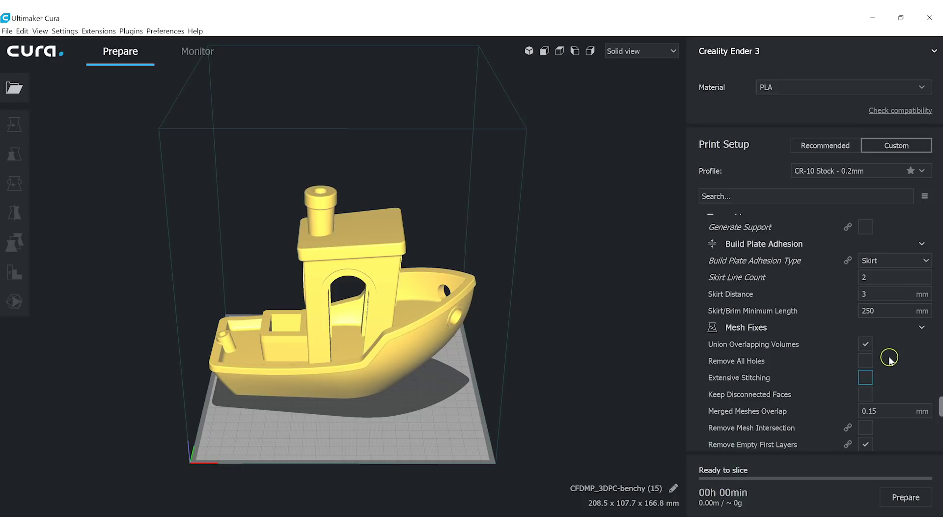
left_click(866, 345)
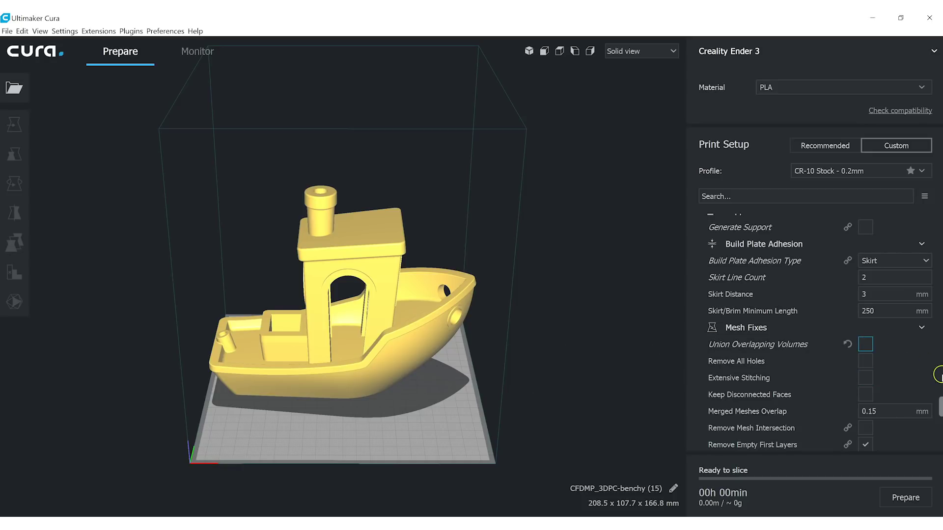
scroll(940, 408, "down", 3)
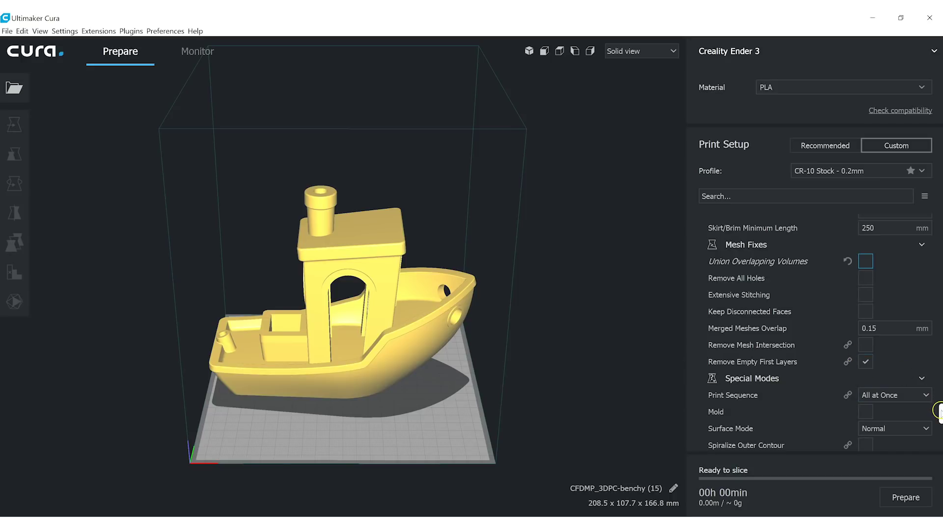
scroll(941, 413, "down", 6)
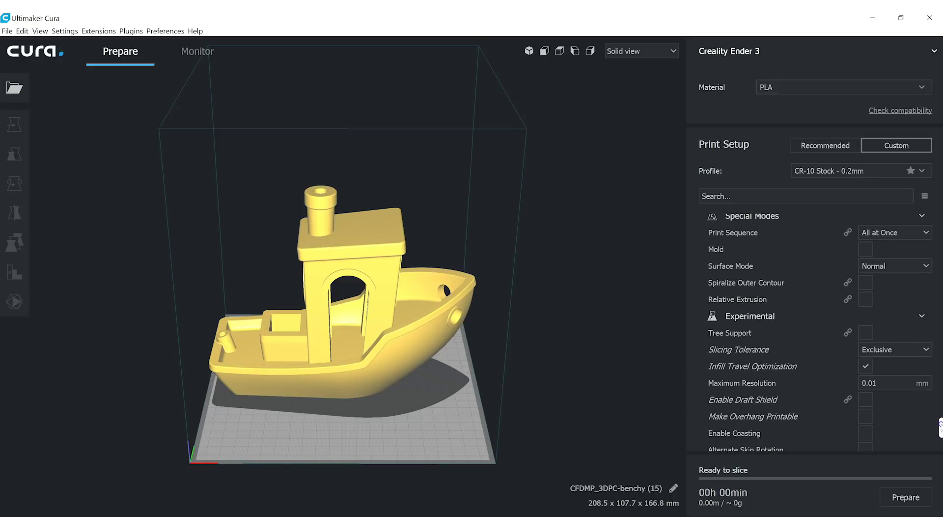
scroll(940, 429, "down", 5)
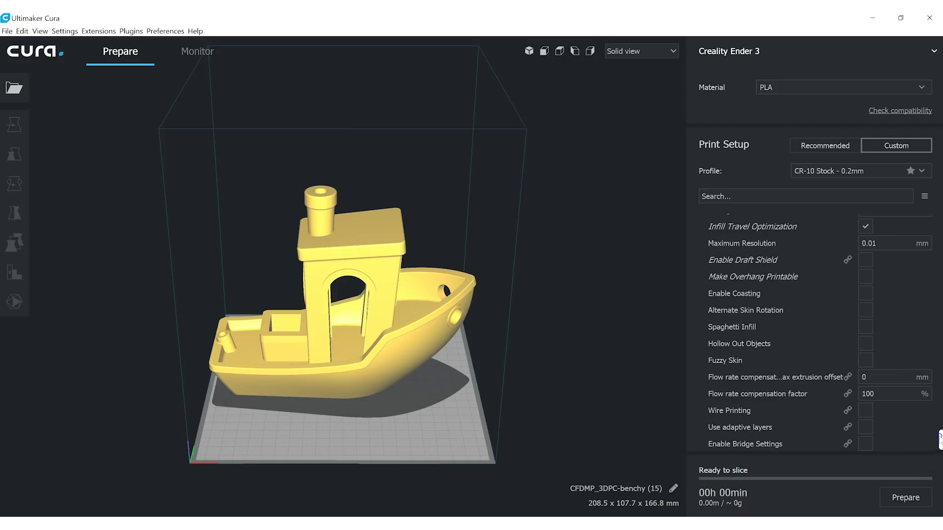
scroll(940, 428, "up", 5)
left_click_drag(941, 428, 940, 276)
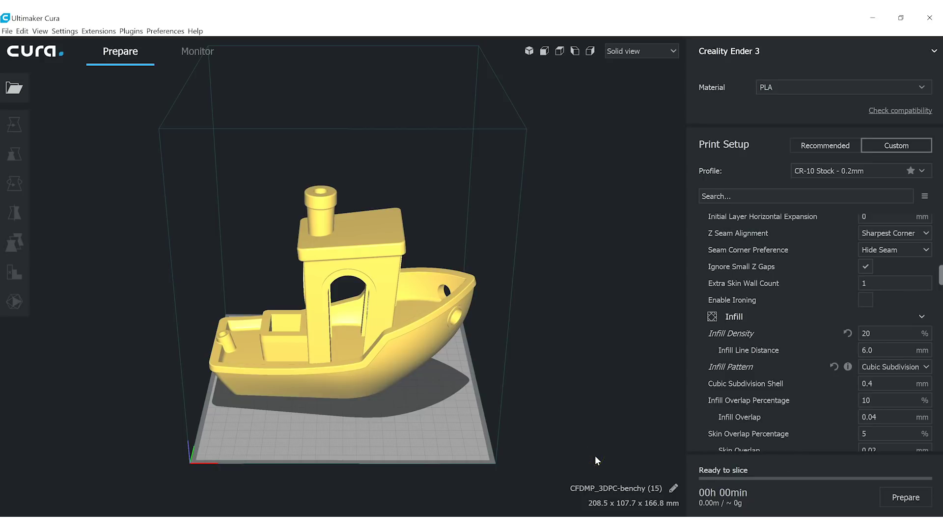
- Slice with Ctrl+P and check the estimates: 19h 43min and 84.15 m, about 251 g
key("ctrl+p")
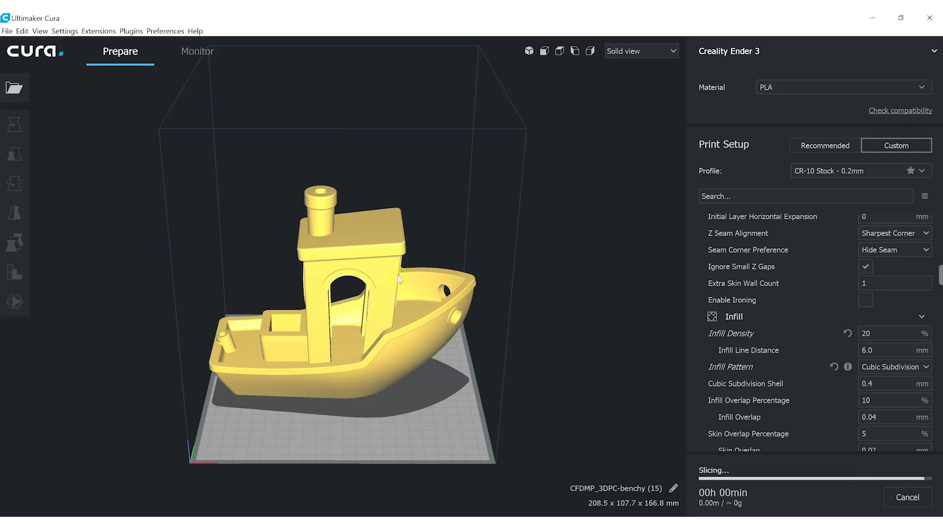
mouse_move(730, 498)
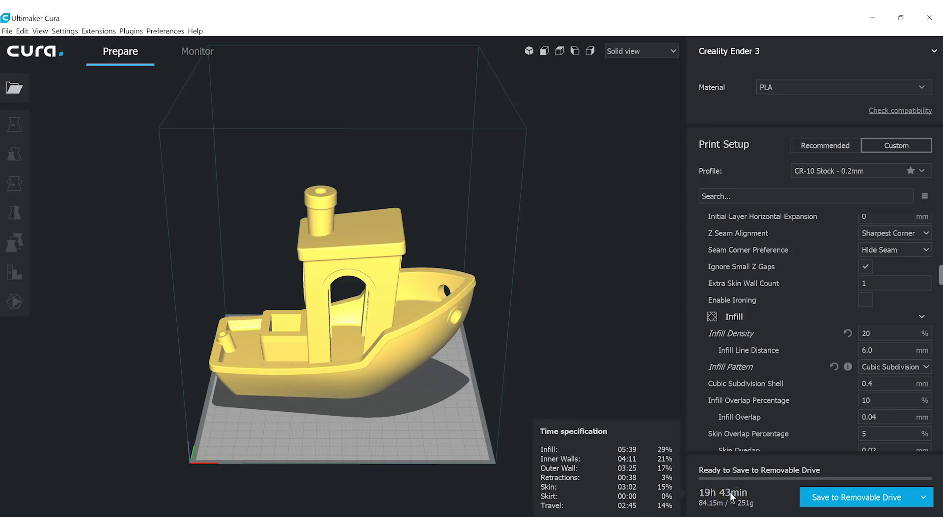
left_click(730, 504)
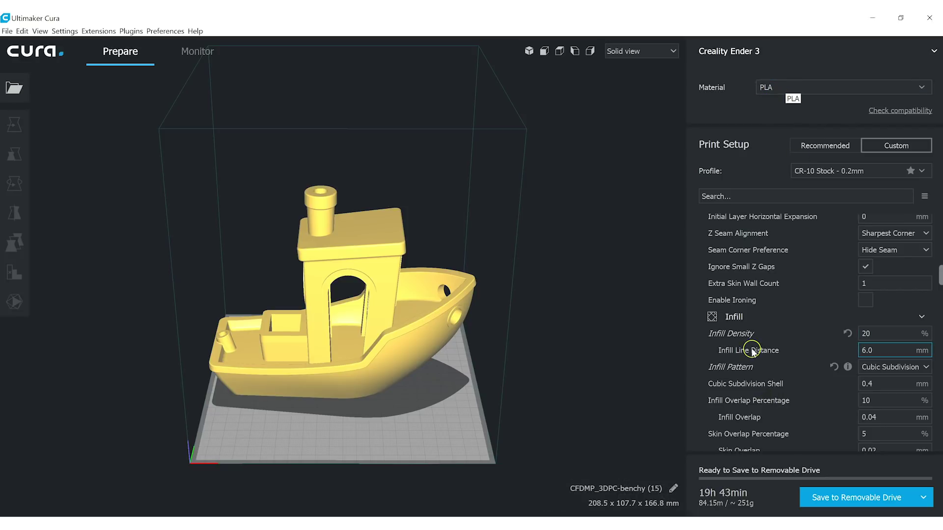
mouse_move(736, 504)
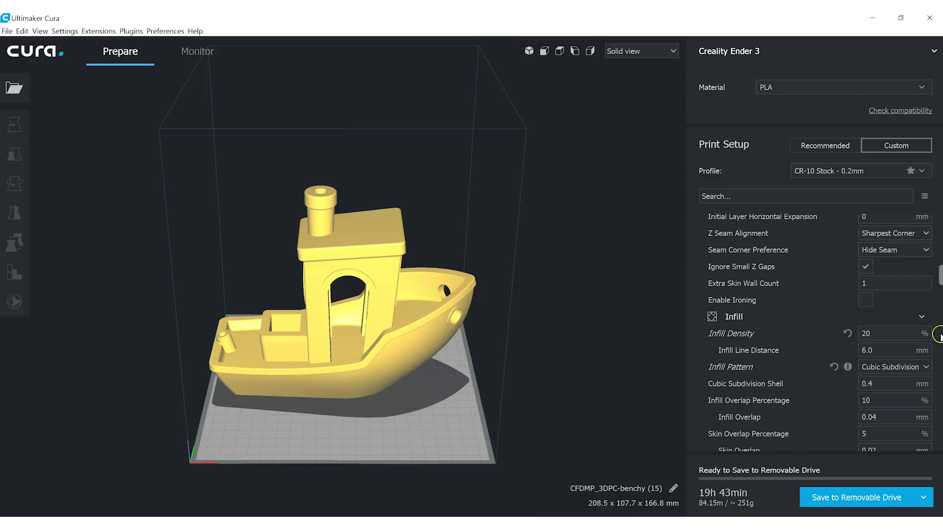
left_click_drag(938, 278, 939, 244)
- Turn off Avoid Printed Parts When Traveling via the 'avoid' settings search and reslice
left_click(829, 196)
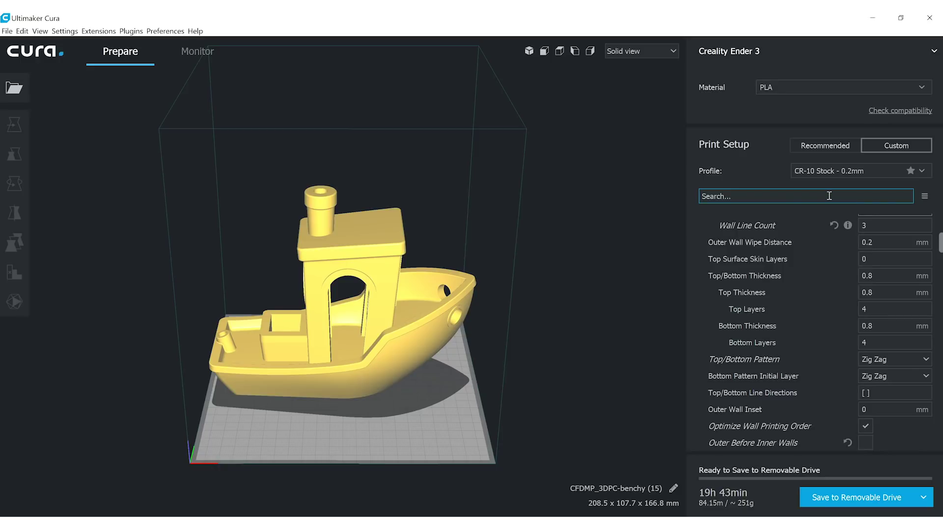
type("avoid")
left_click(865, 240)
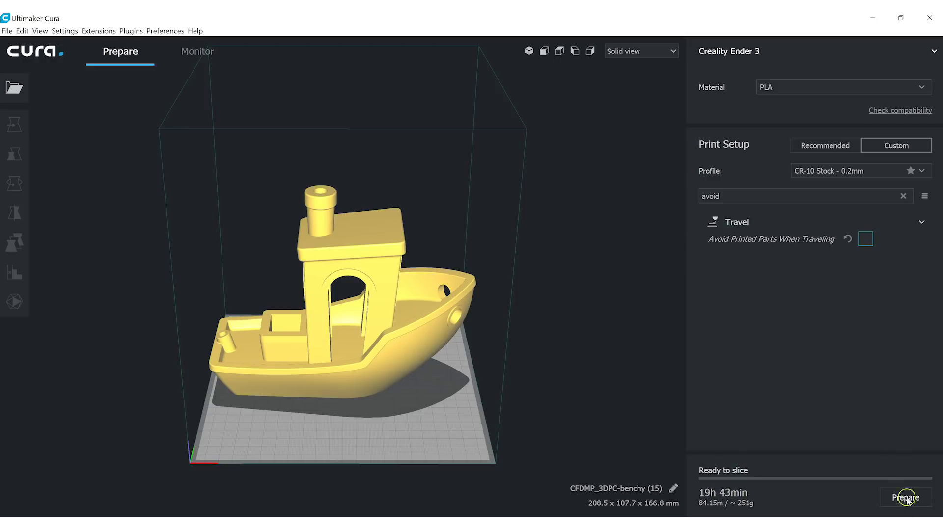
mouse_move(798, 503)
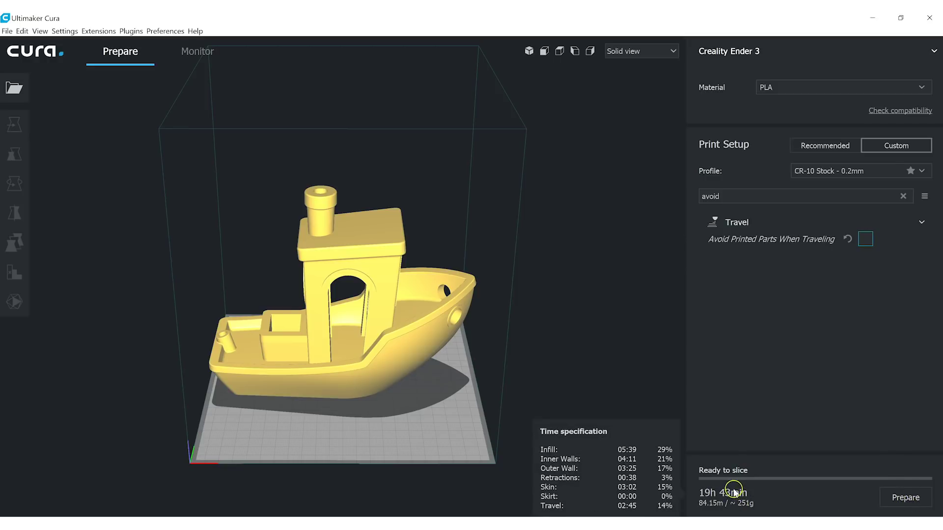
left_click(907, 499)
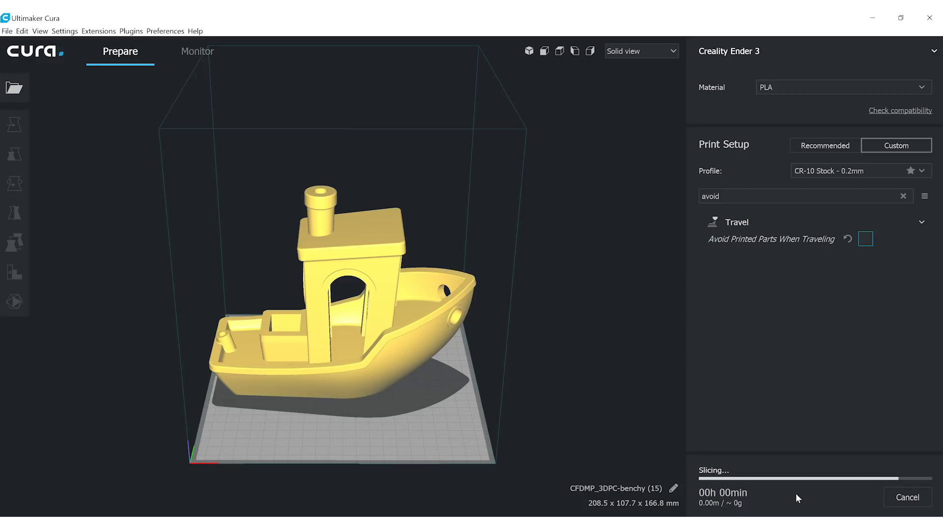
- Check the 19h 39min print time breakdown, then re-enable avoiding printed parts (0.8 mm distance)
mouse_move(732, 493)
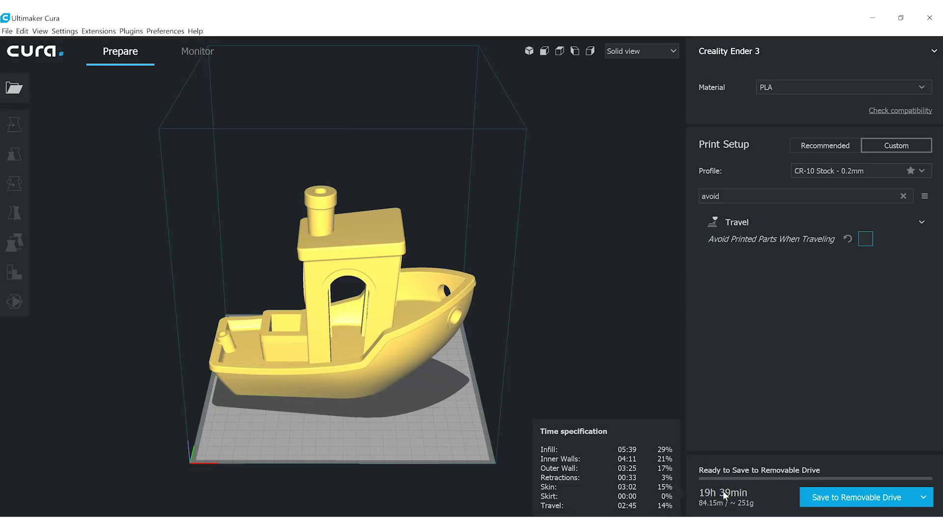
left_click(725, 495)
left_click(718, 493)
left_click(722, 495)
left_click(706, 493)
left_click(720, 494)
left_click(865, 239)
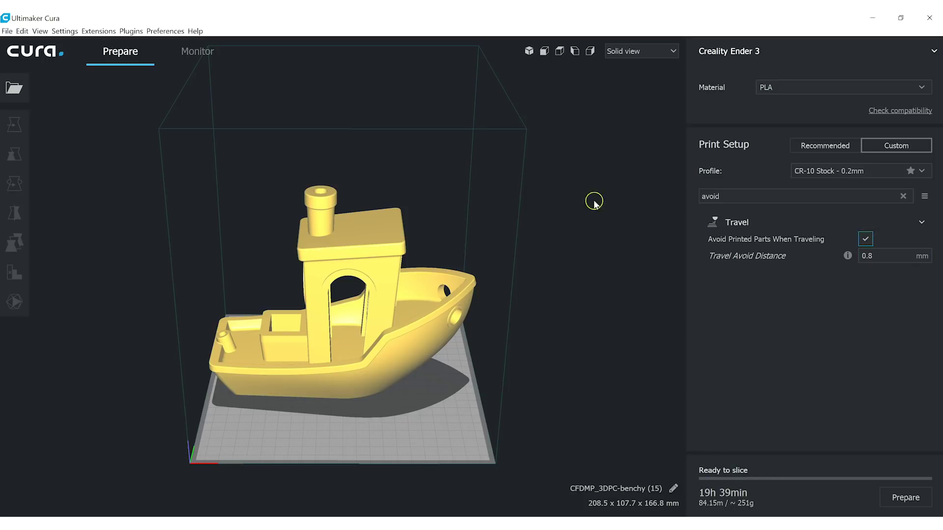
- Switch to Layer view and reslice the Benchy, now estimated at 19h 43min and about 251 g
left_click(637, 57)
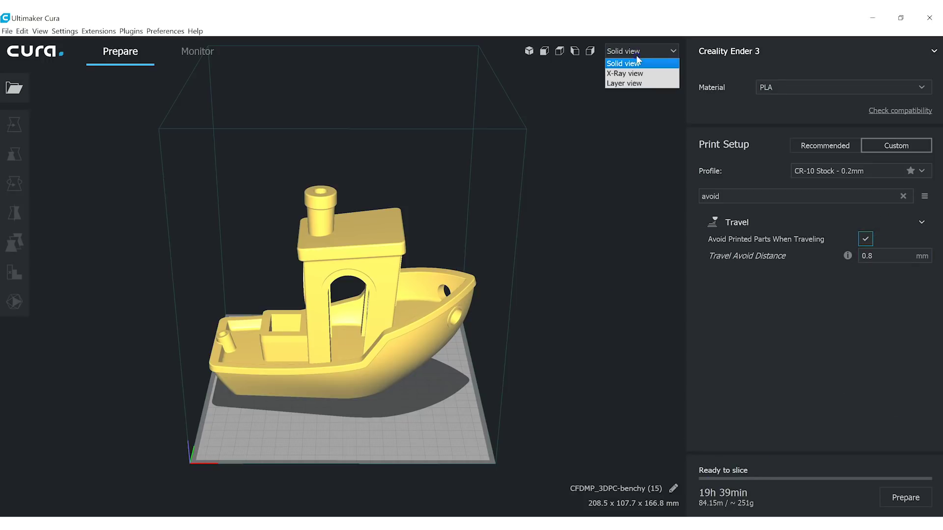
left_click(620, 83)
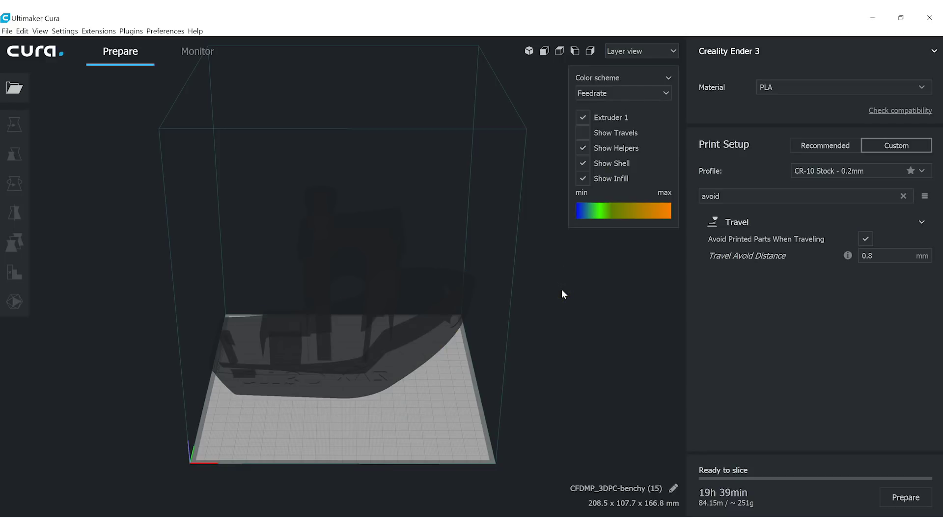
left_click(899, 491)
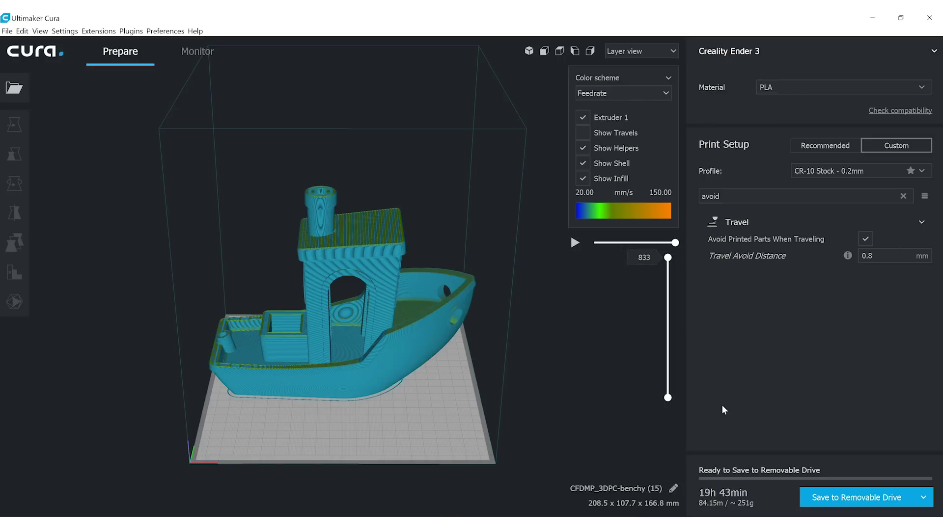
- Cut the layer preview down to the lower hull, up to layer 259, to inspect its infill
left_click(638, 257)
left_click(669, 255)
left_click_drag(669, 255, 668, 368)
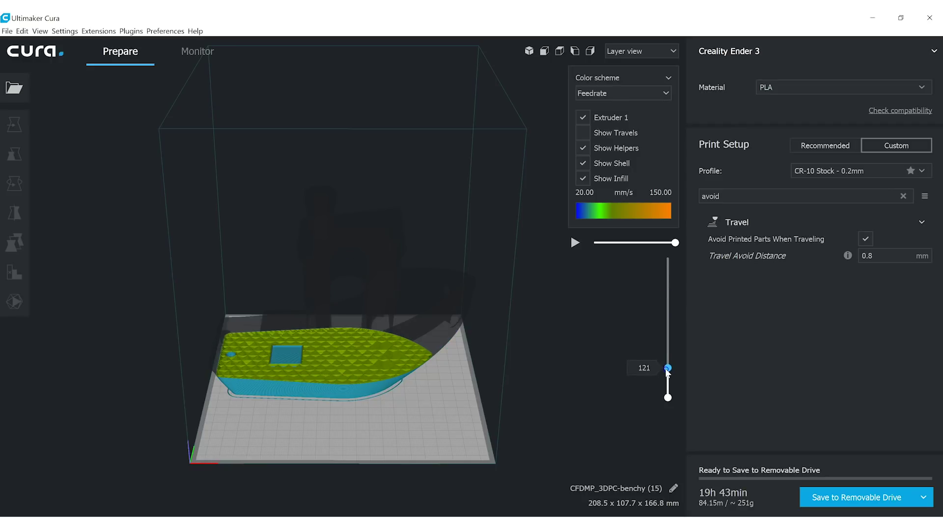
scroll(402, 393, "up", 5)
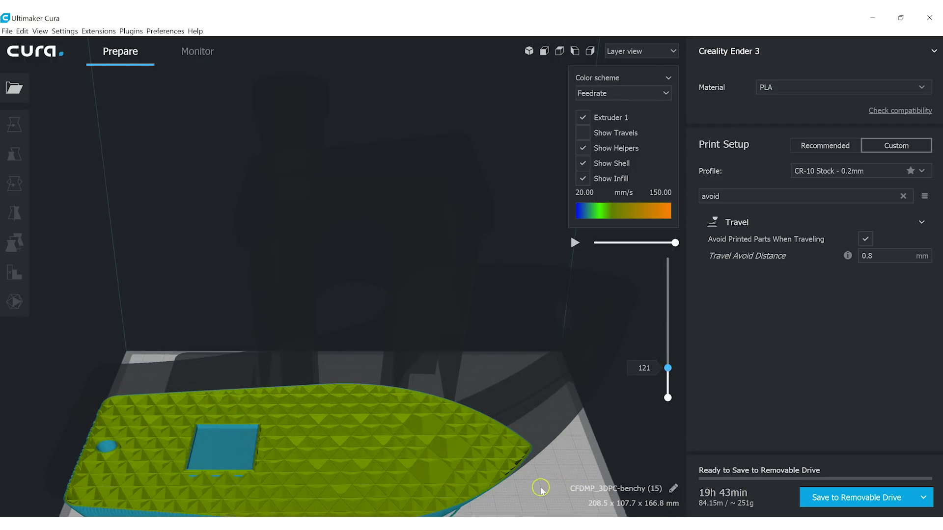
right_click_drag(541, 487, 556, 425)
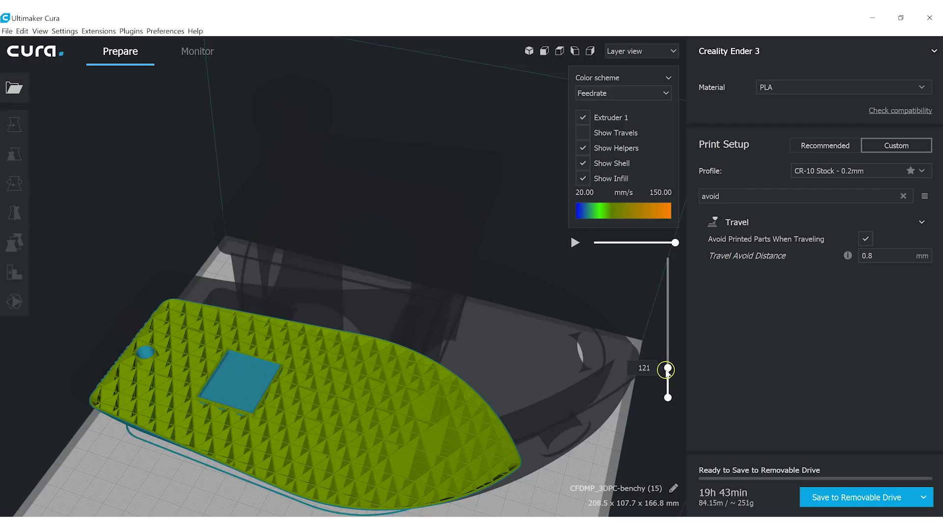
left_click_drag(668, 369, 666, 348)
- Move the top layer handle through the cabin roof layers, stopping around layer 675
left_click(668, 347)
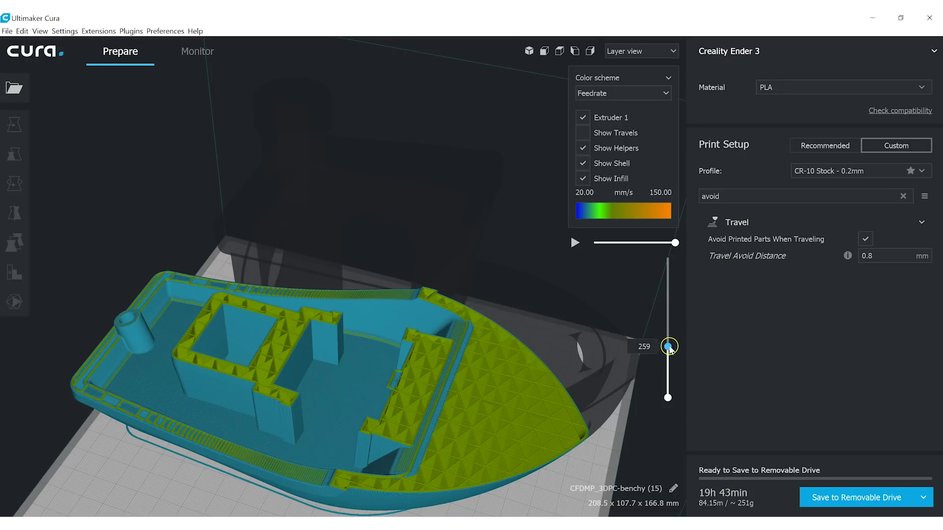
left_click_drag(668, 347, 667, 264)
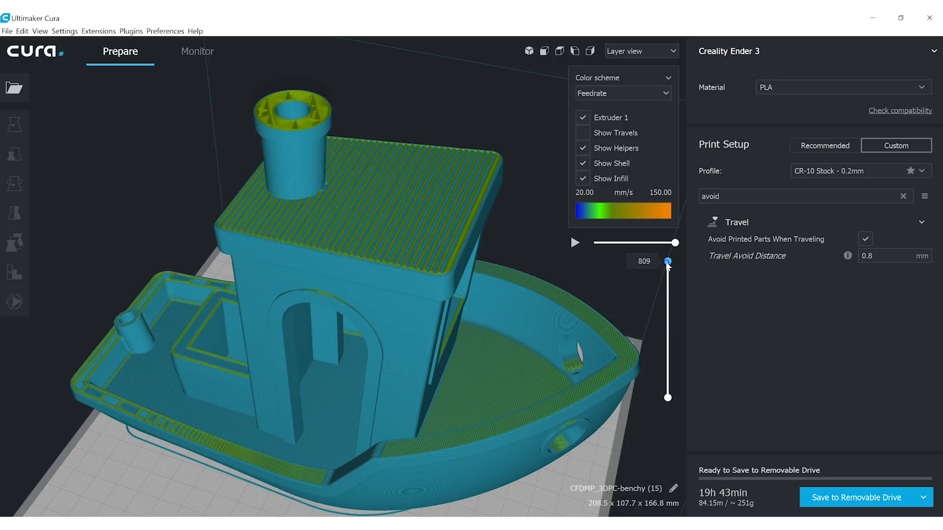
left_click_drag(668, 264, 659, 288)
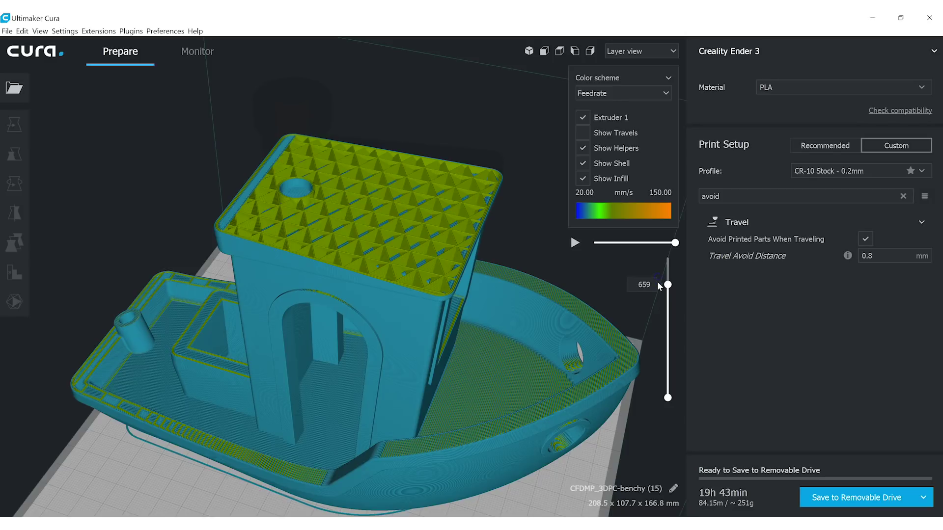
left_click_drag(668, 285, 668, 282)
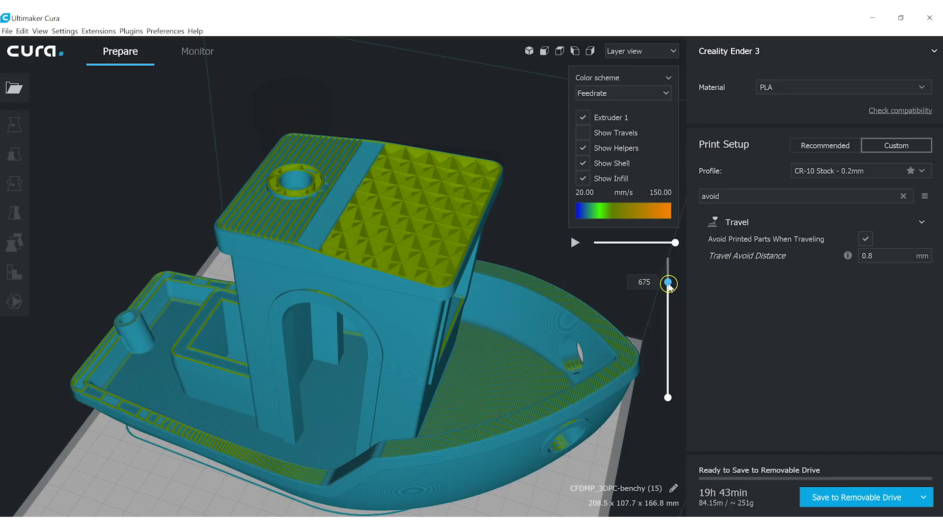
left_click_drag(667, 274, 668, 263)
- Save the G-code to Removable Drive E: as CFDMP_3DPC-benchy (15).gcode
left_click(857, 498)
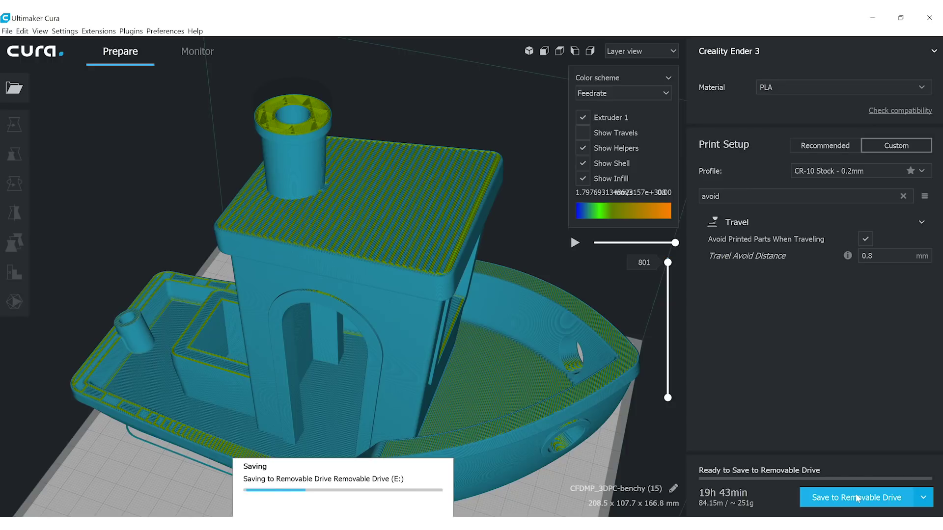
left_click(850, 469)
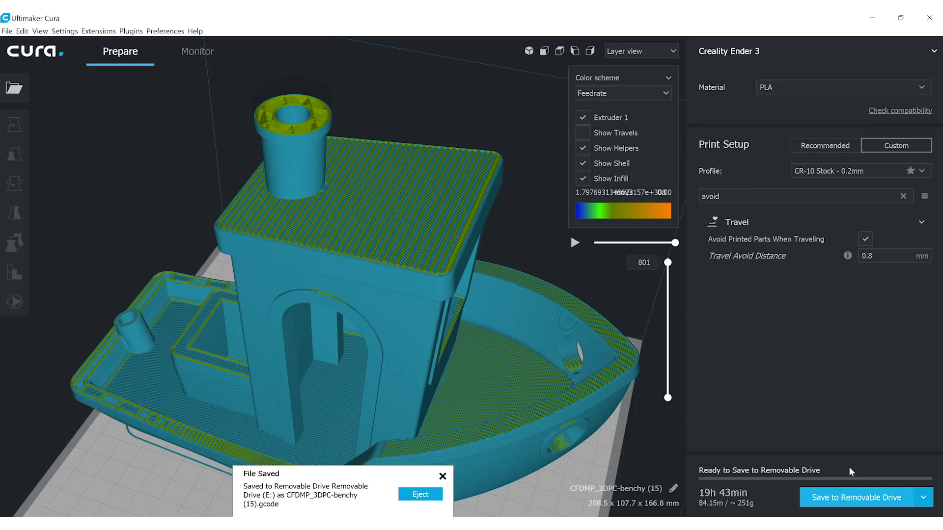